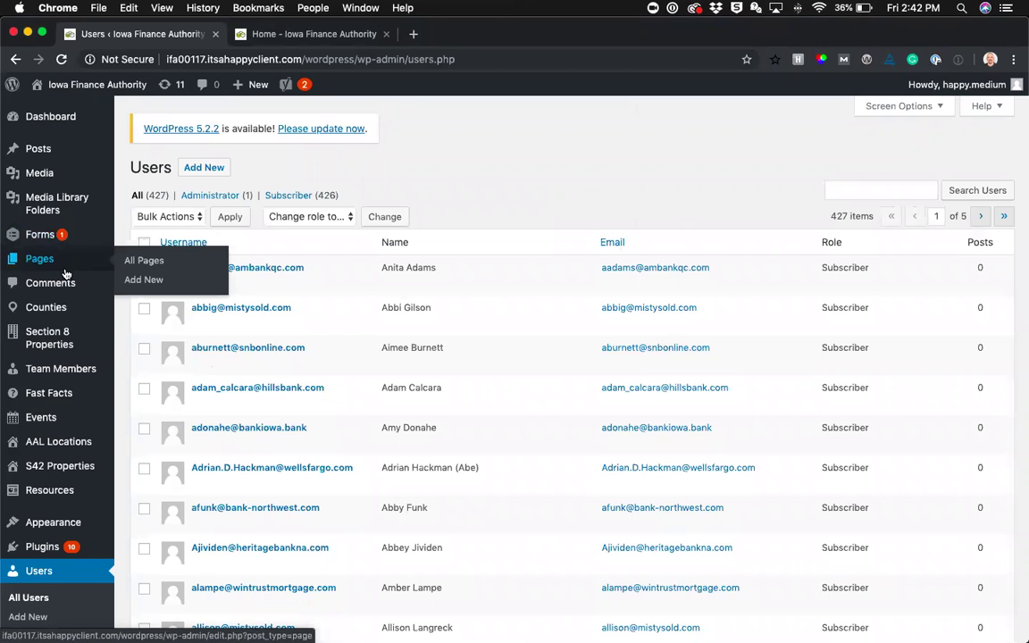
Open the Team Members list and scroll through its 96 entries, then back to the top
click(72, 372)
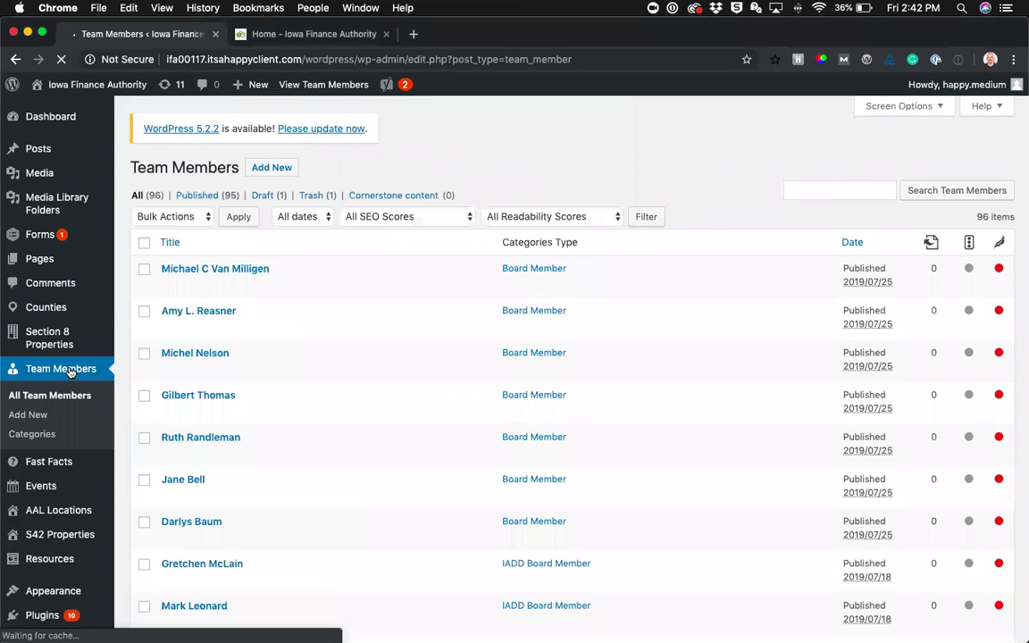
scroll(621, 558, down, 15)
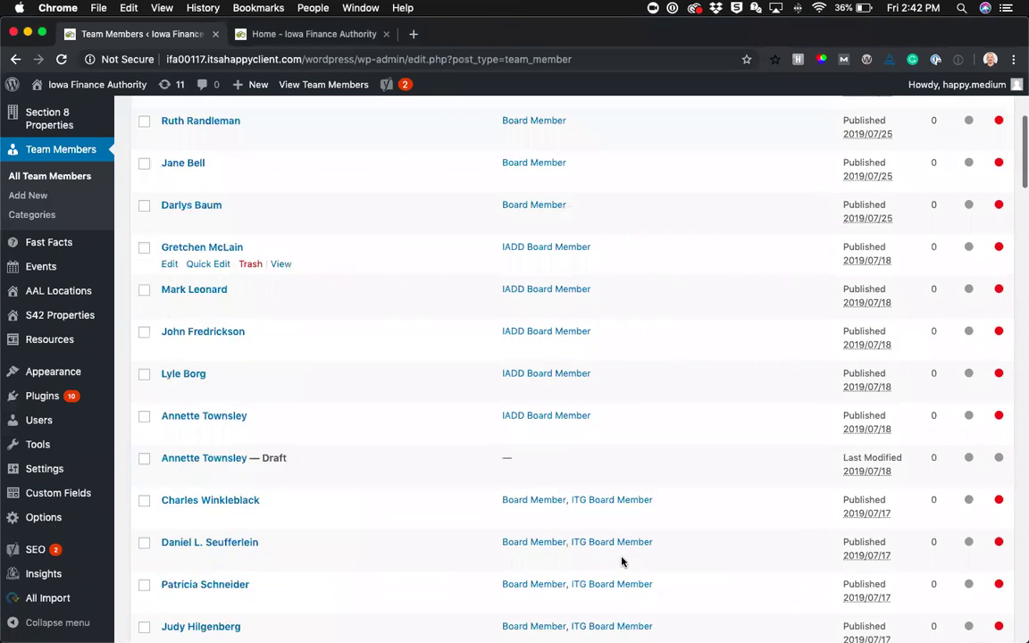
scroll(621, 561, down, 6)
scroll(608, 545, down, 12)
scroll(613, 314, up, 20)
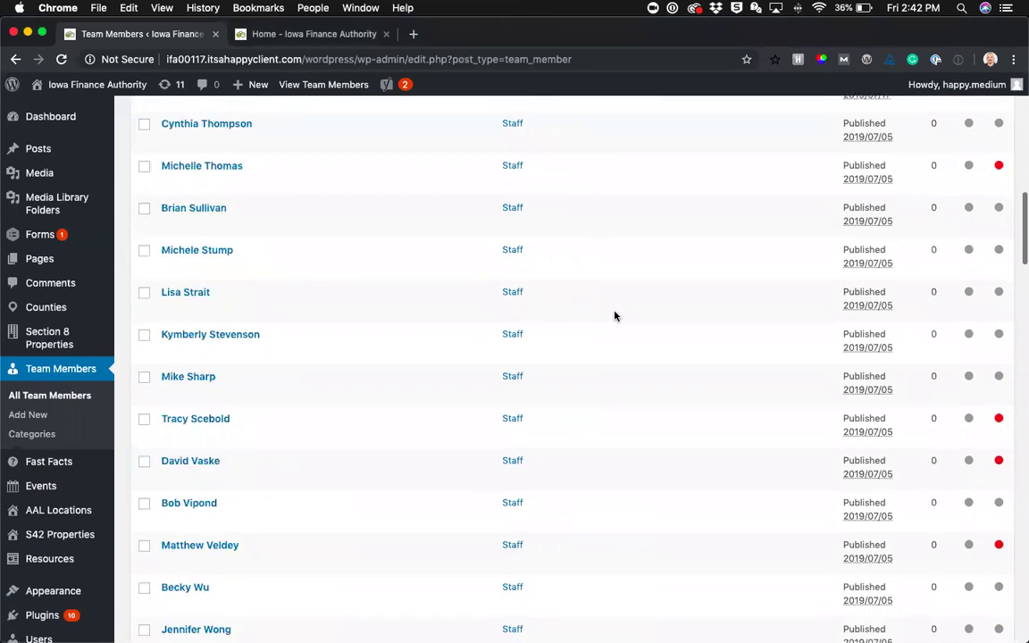
scroll(614, 316, up, 4)
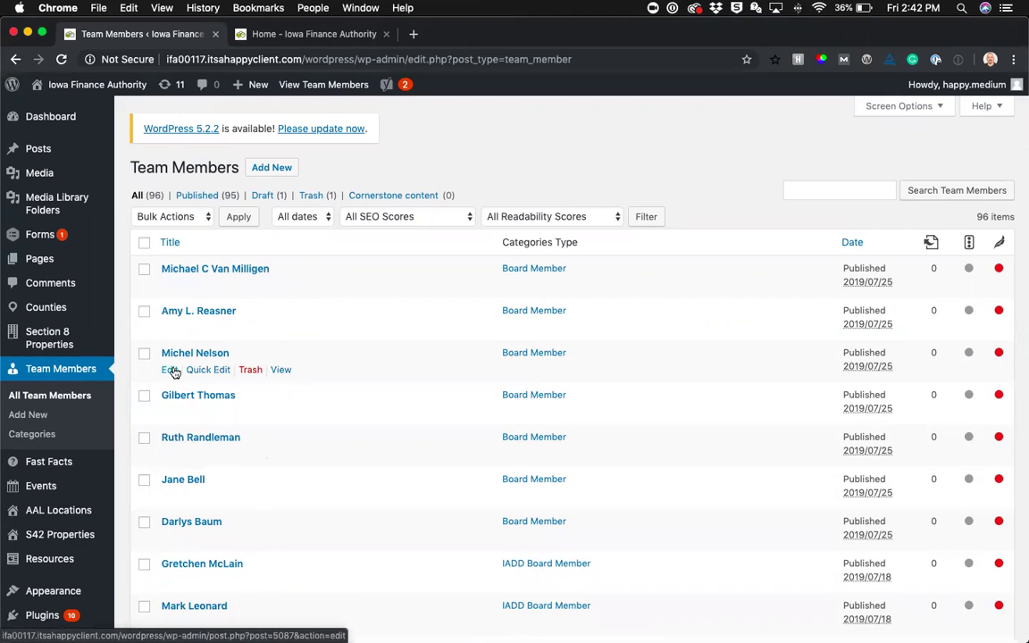
Open the third board member's entry and check its Board Position options, keeping Board Member
click(169, 369)
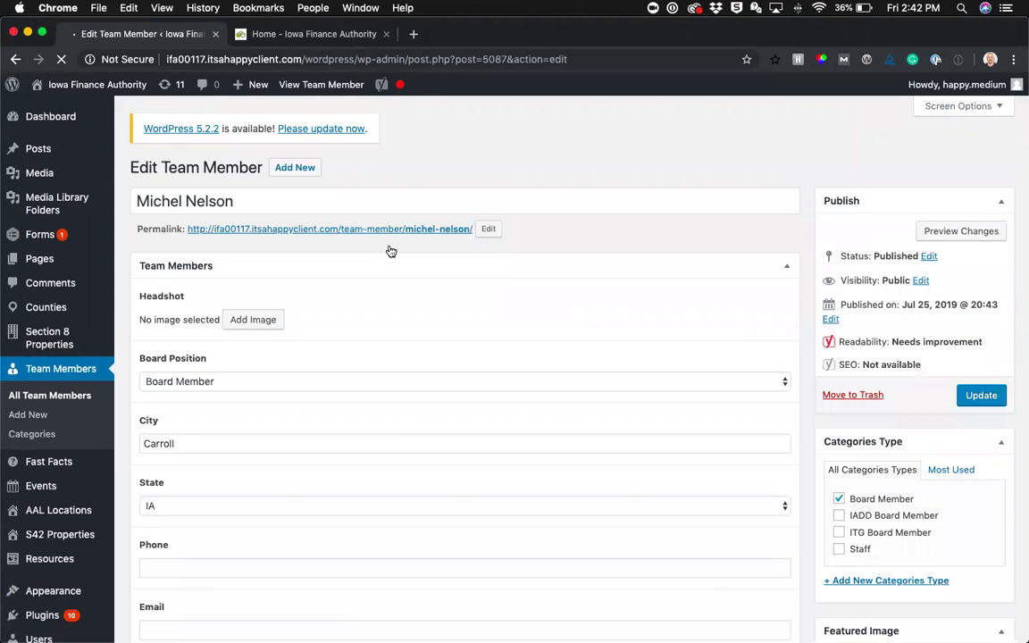
scroll(413, 320, down, 3)
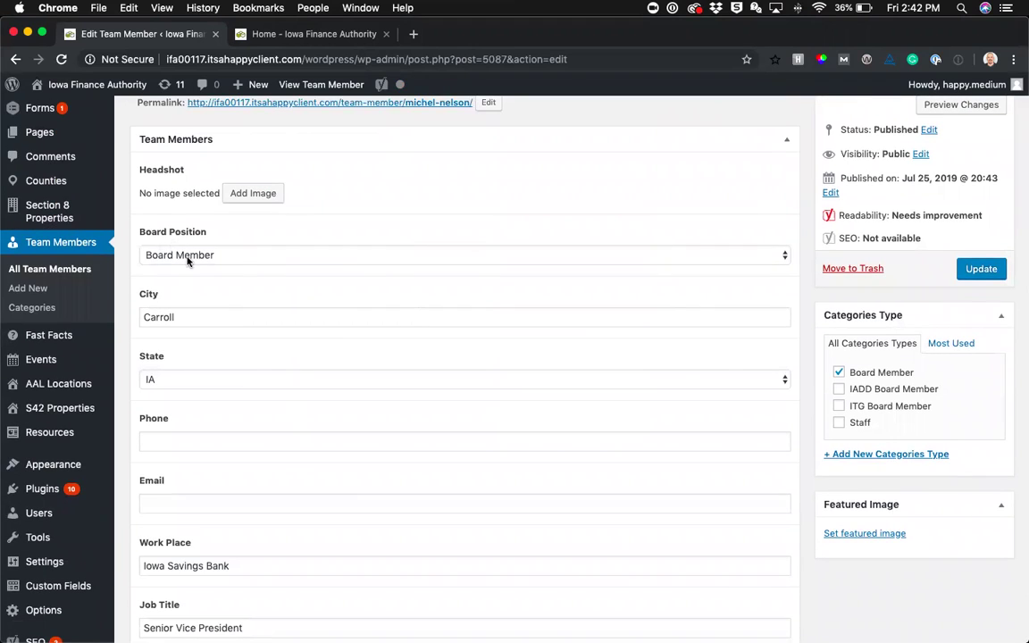
click(785, 259)
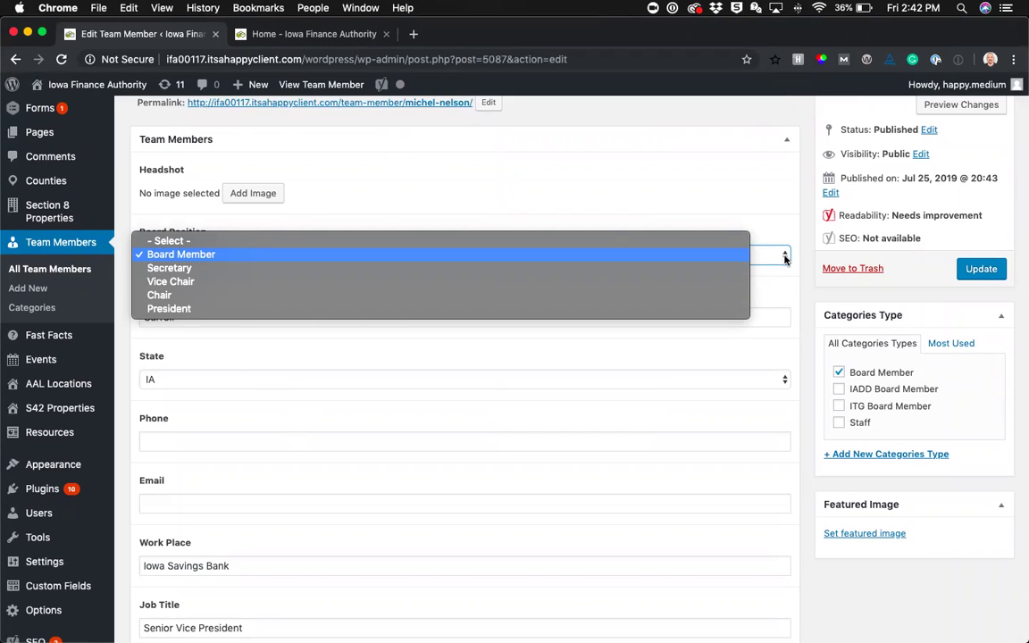
click(782, 198)
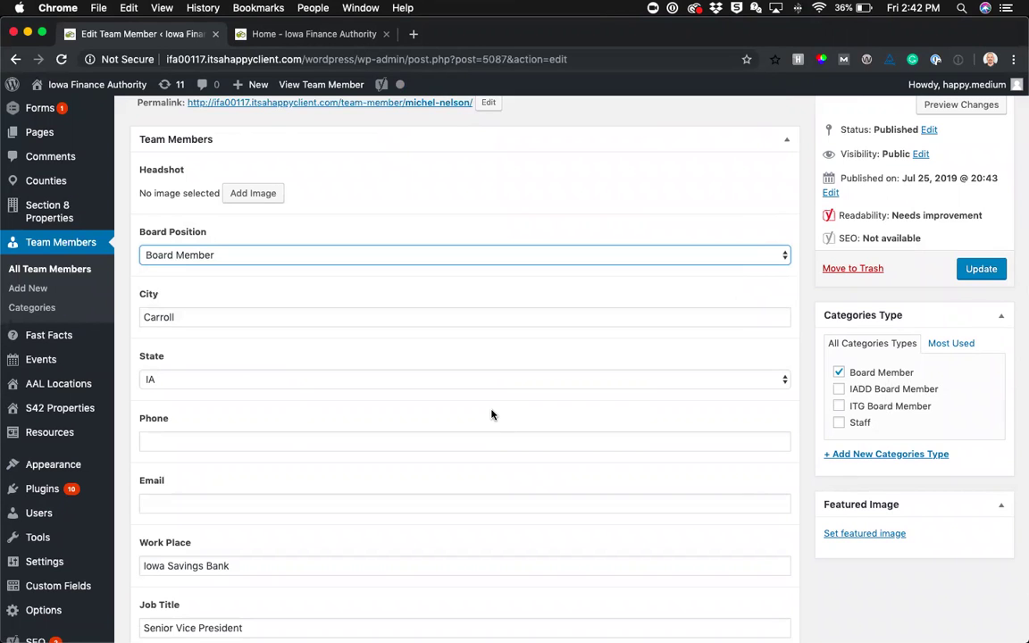
Switch the entry's Description to the Visual view and review it, then start a new team member
scroll(492, 415, down, 10)
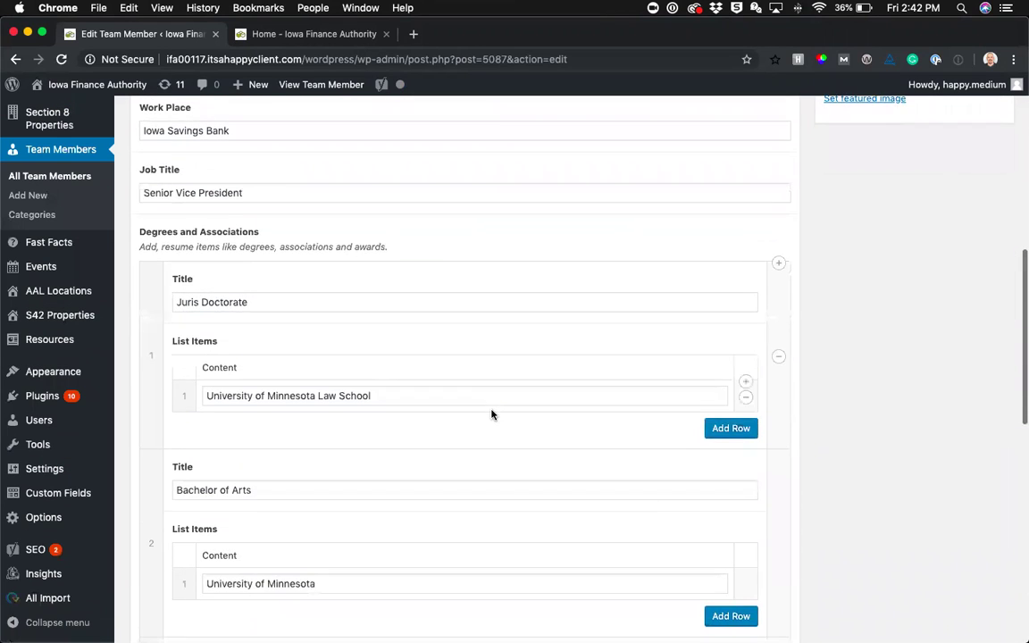
scroll(492, 414, down, 10)
scroll(492, 415, up, 10)
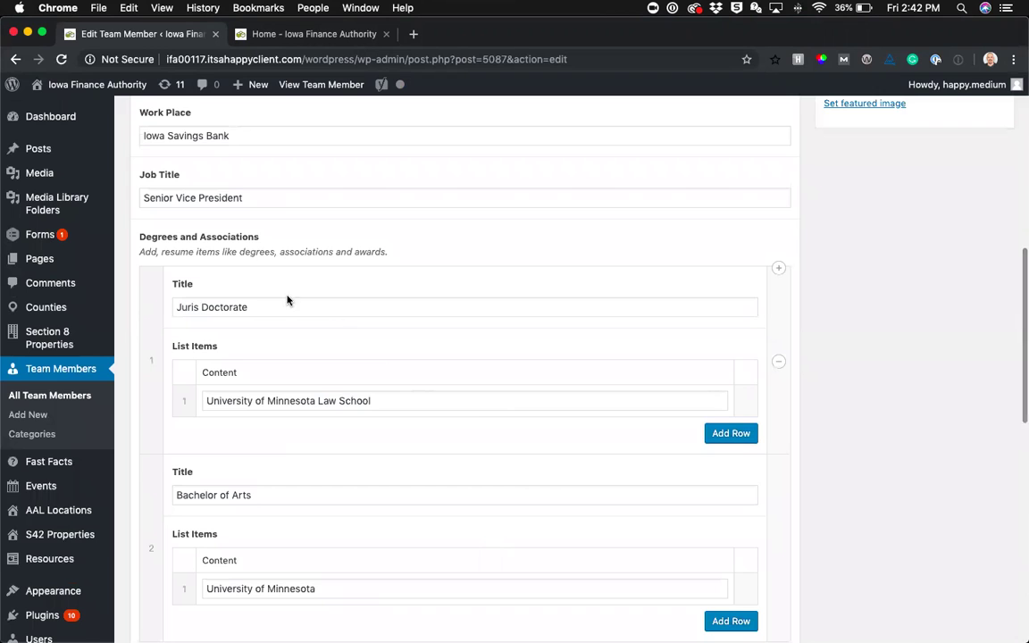
scroll(577, 450, down, 10)
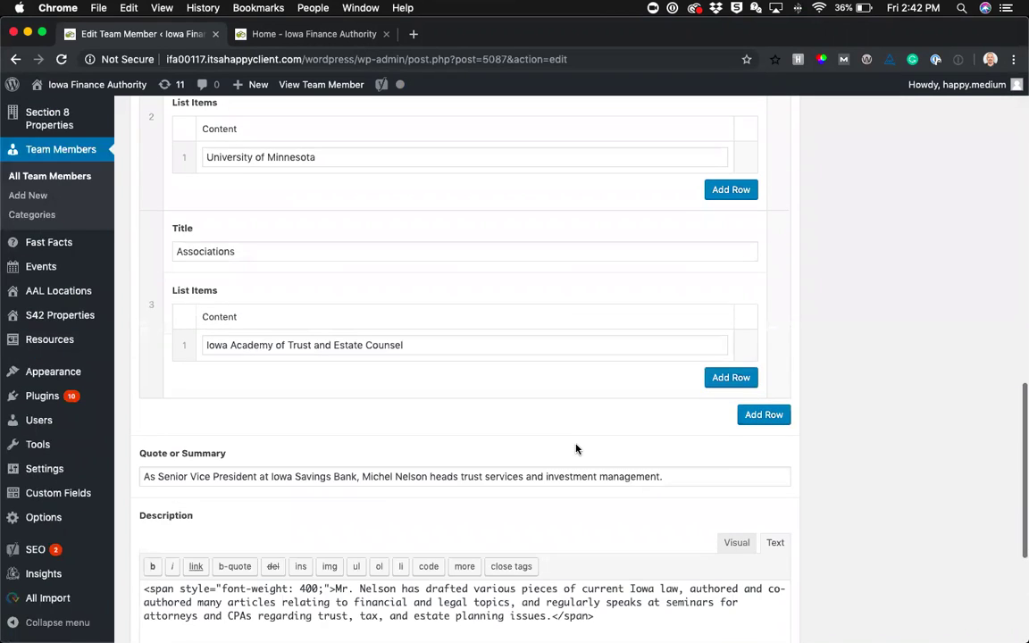
scroll(577, 447, down, 6)
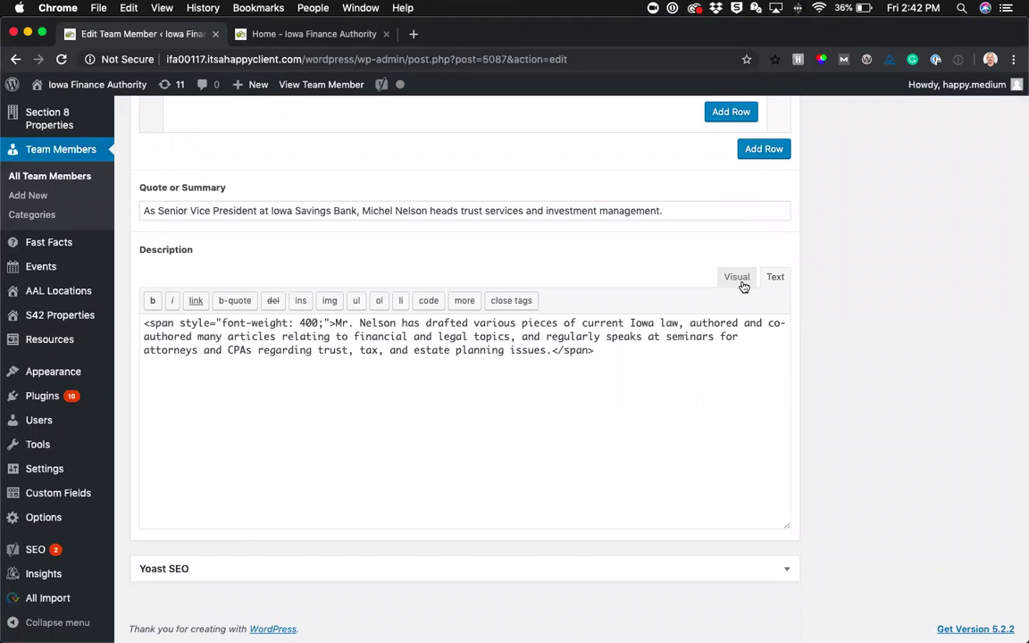
click(738, 279)
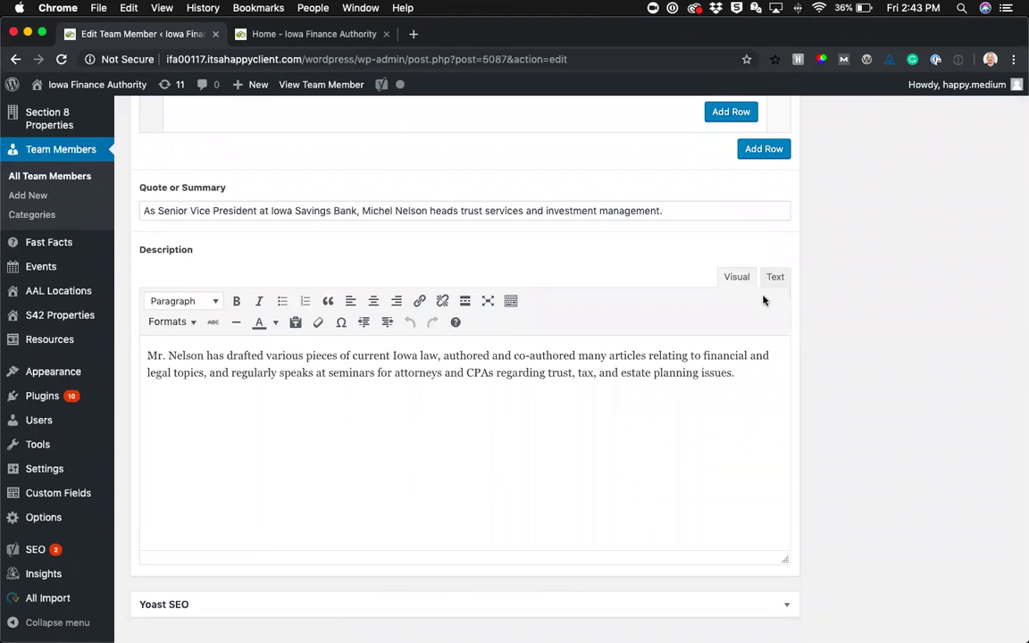
scroll(447, 259, up, 15)
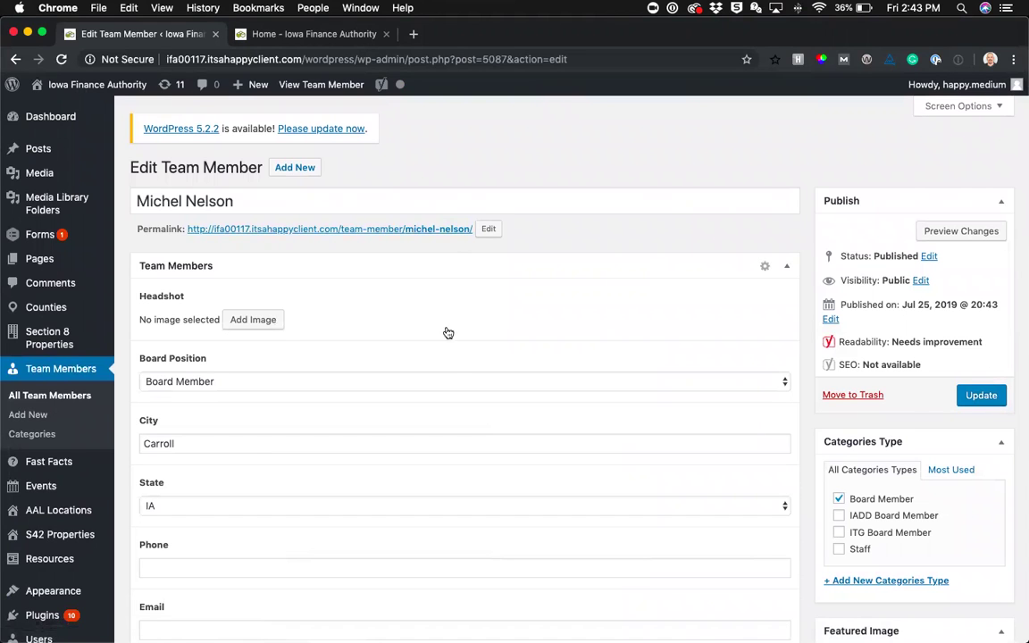
scroll(447, 334, down, 15)
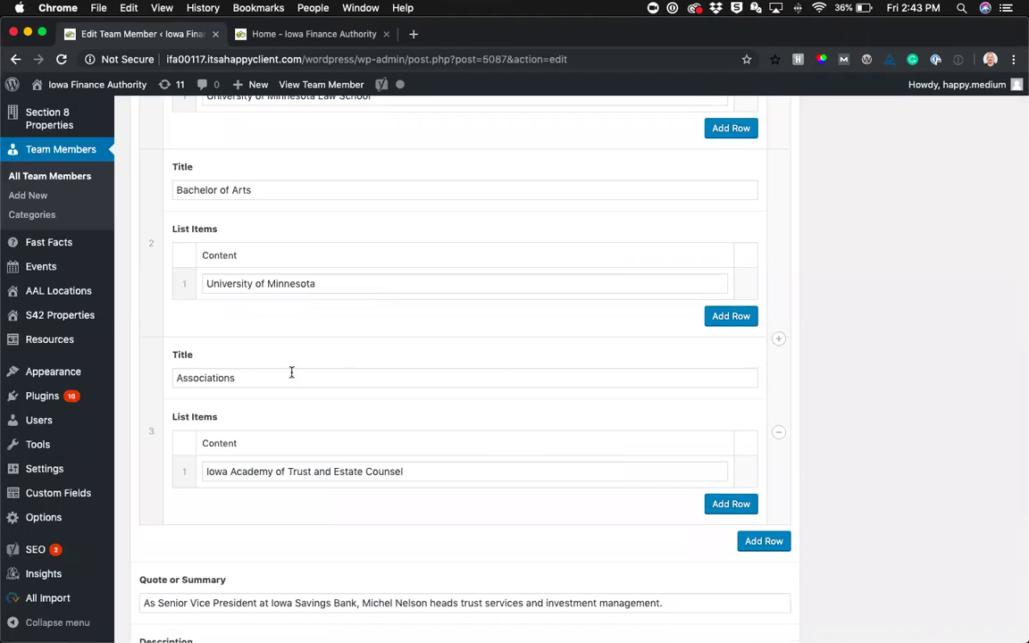
scroll(465, 369, up, 5)
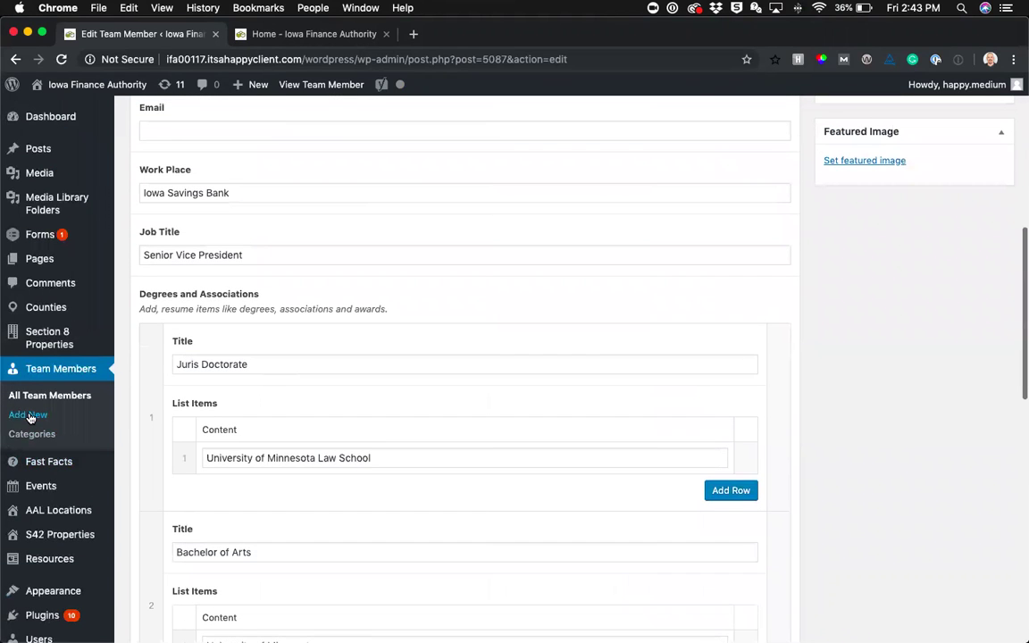
click(28, 415)
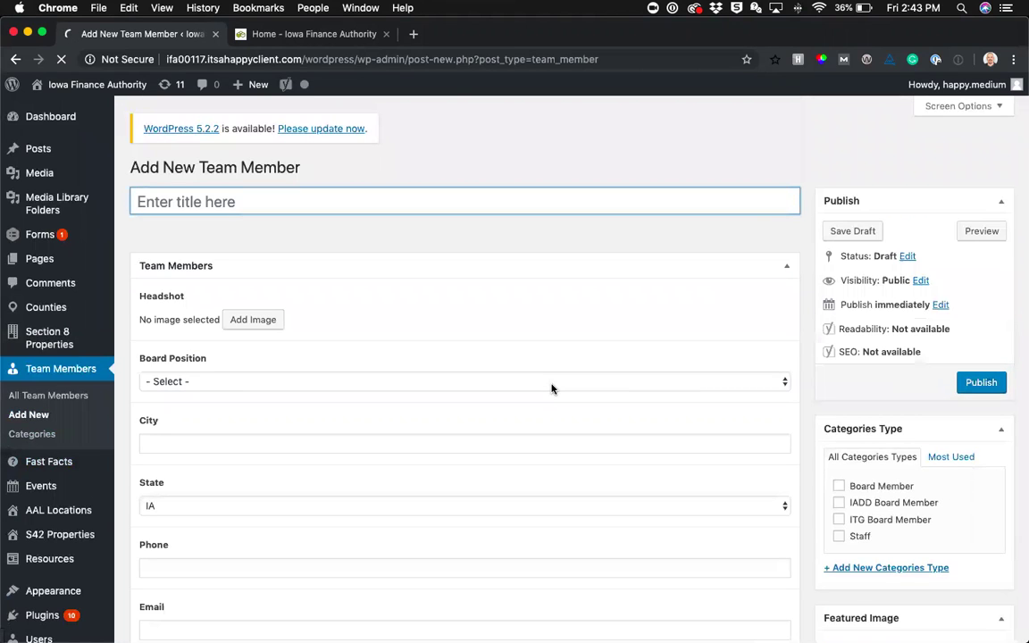
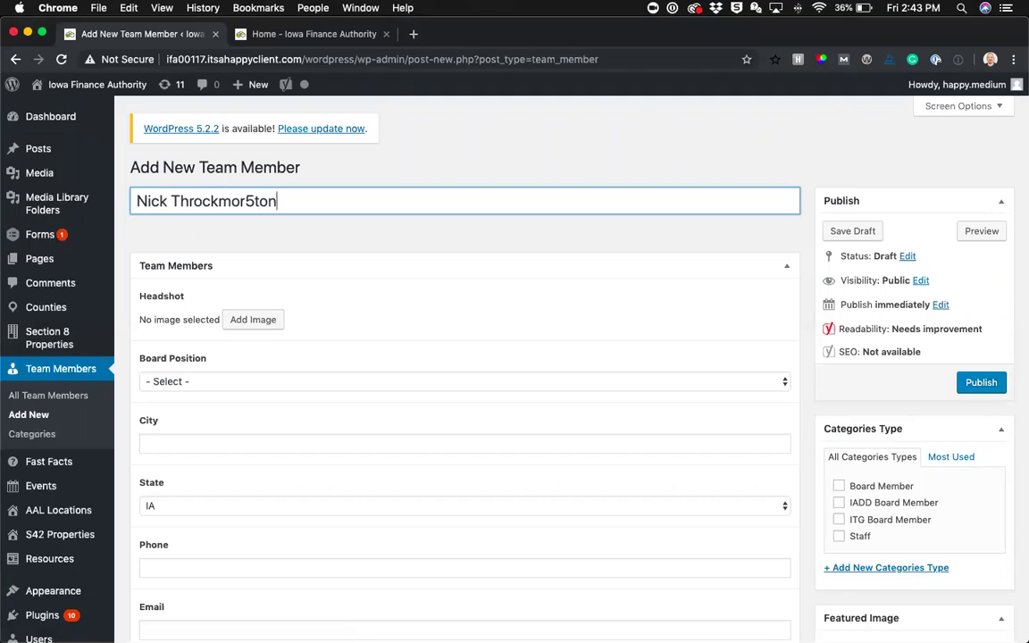
Set guitar1.jpeg from the Media Library as the new member's Headshot image
click(260, 319)
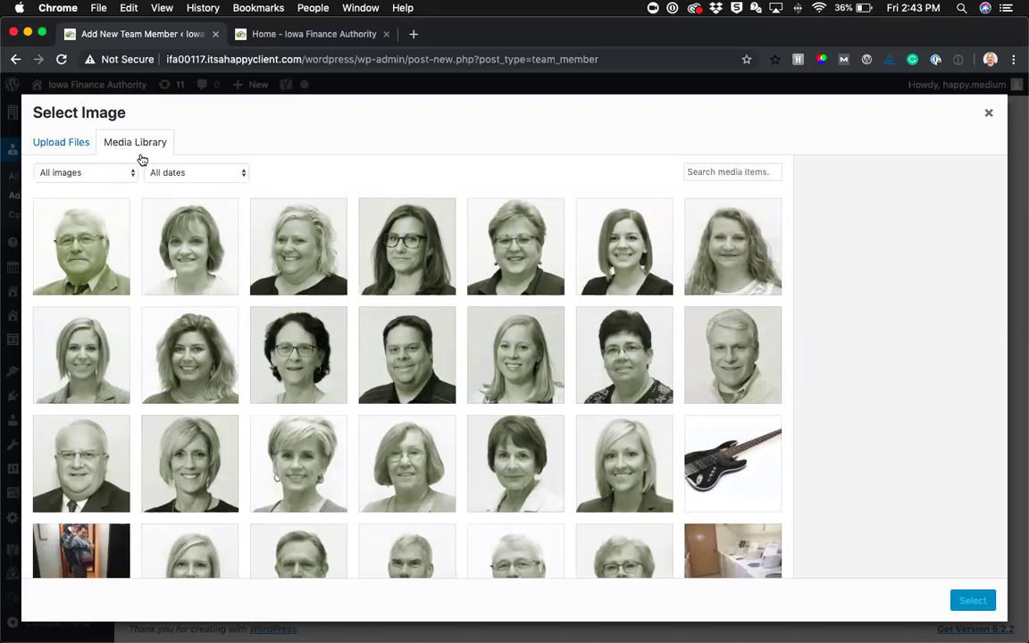
click(732, 459)
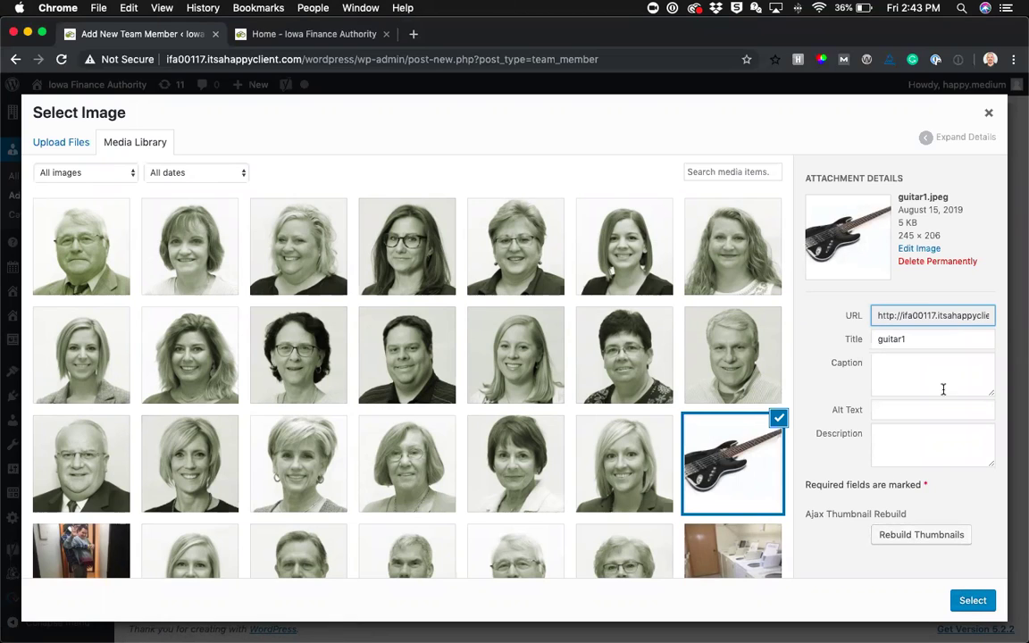
click(891, 409)
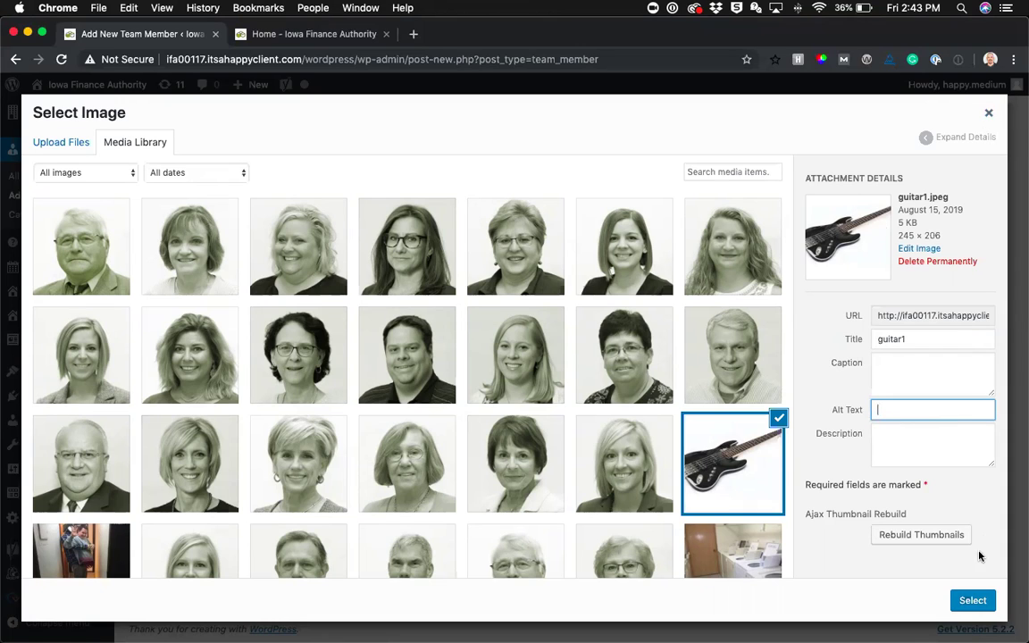
click(971, 600)
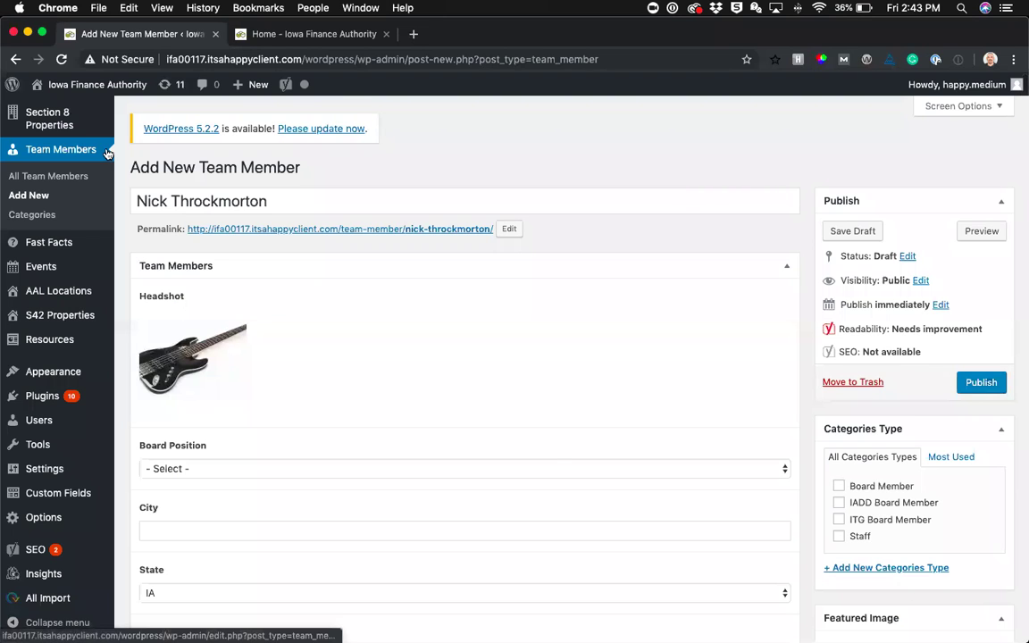
Set the Board Position to Vice Chair and tick the ITG Board Member category
scroll(357, 295, down, 5)
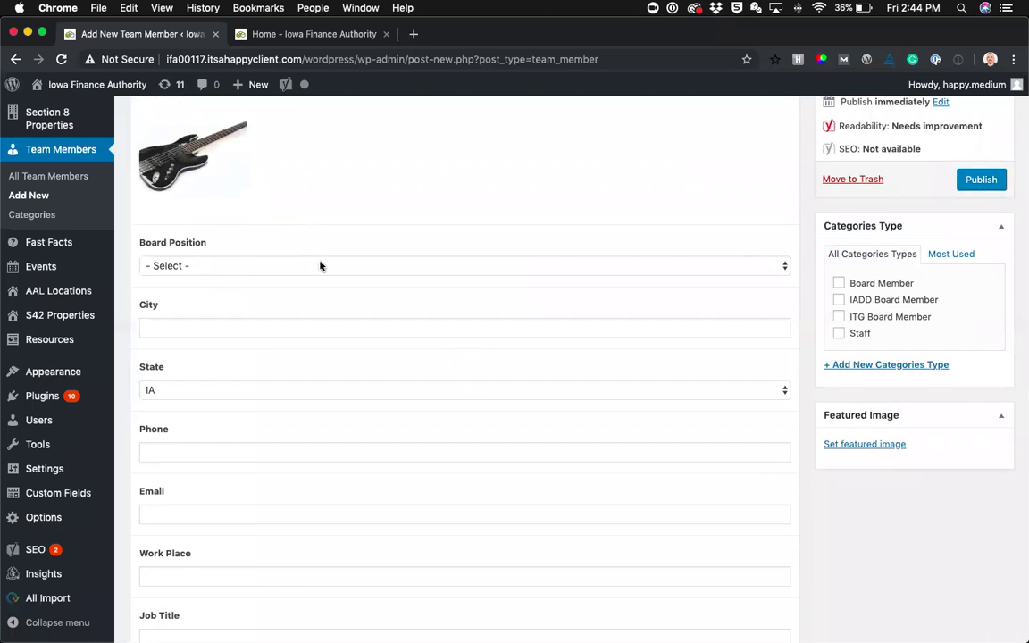
click(319, 265)
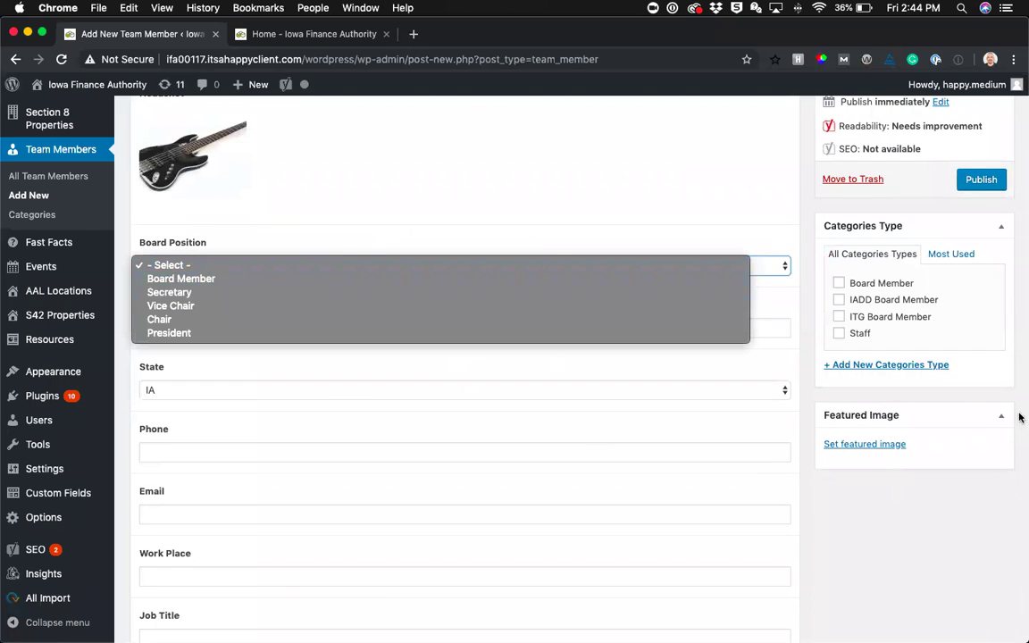
click(850, 319)
click(839, 318)
click(786, 268)
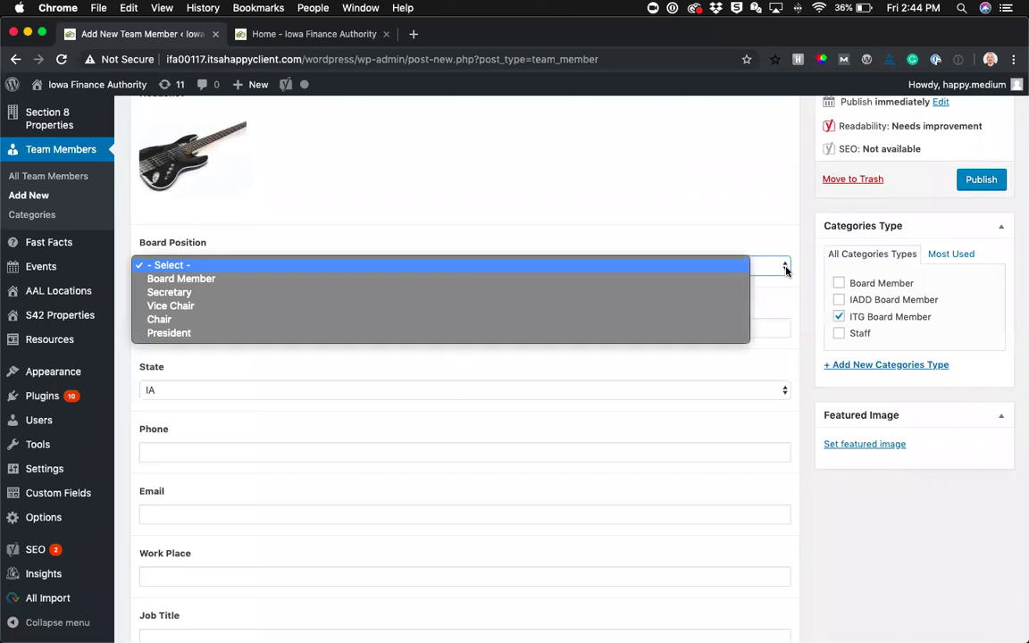
click(224, 304)
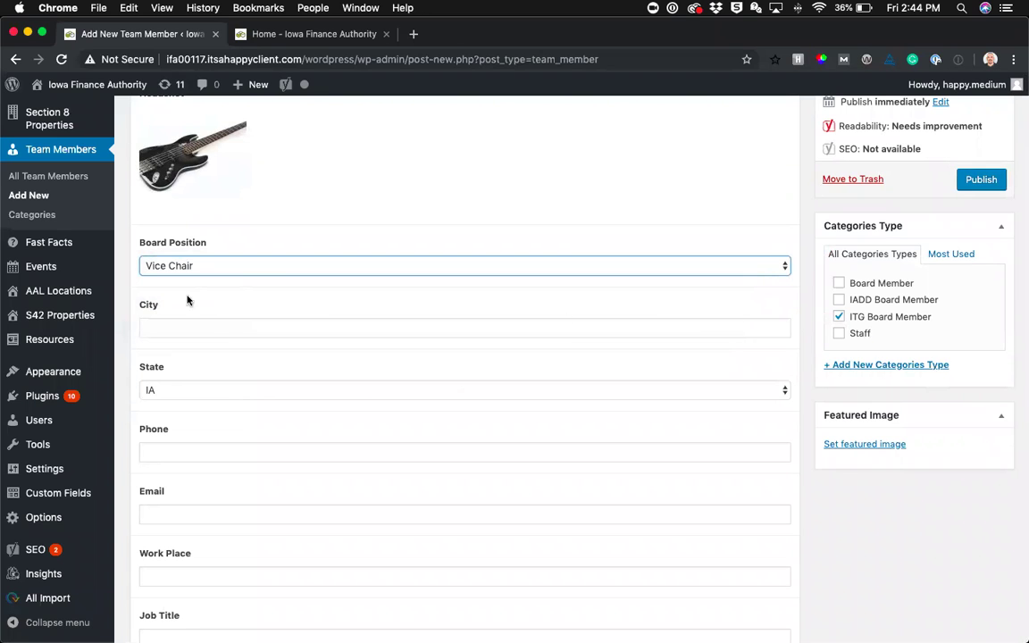
scroll(658, 328, down, 5)
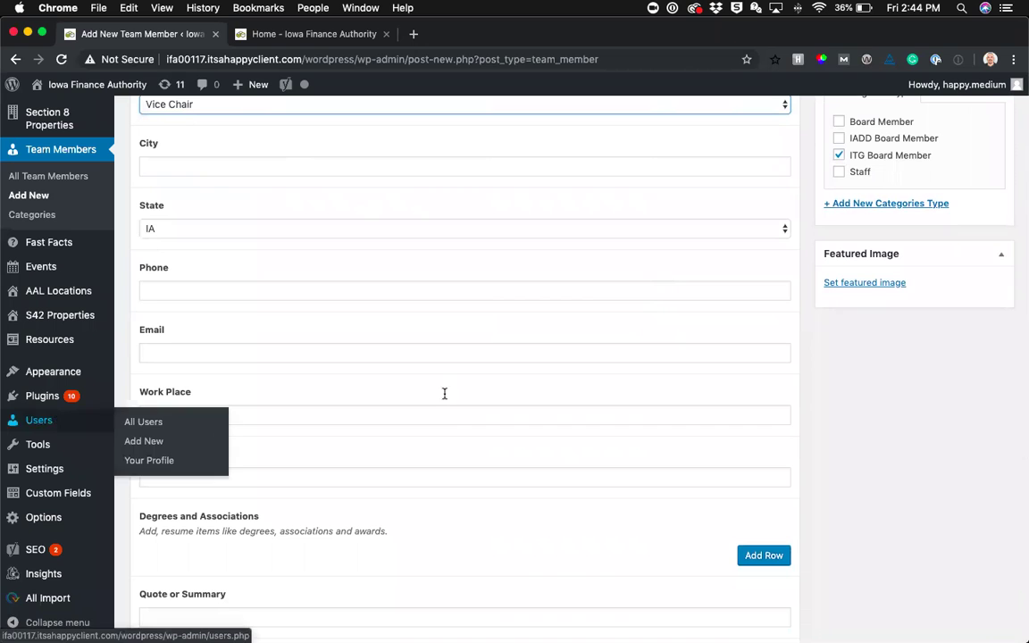
scroll(466, 536, down, 10)
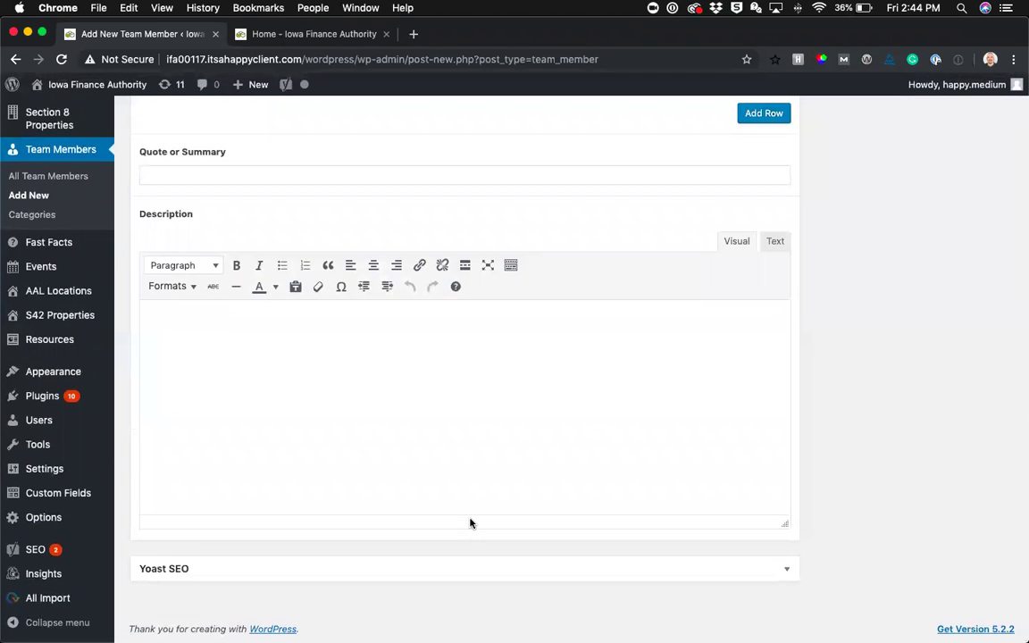
scroll(608, 368, up, 15)
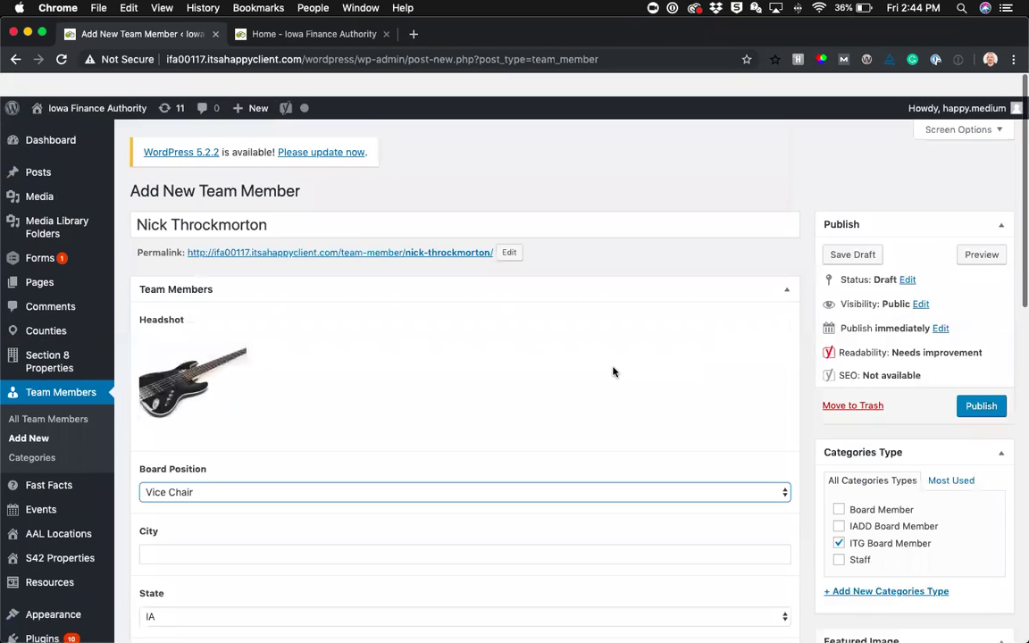
click(989, 233)
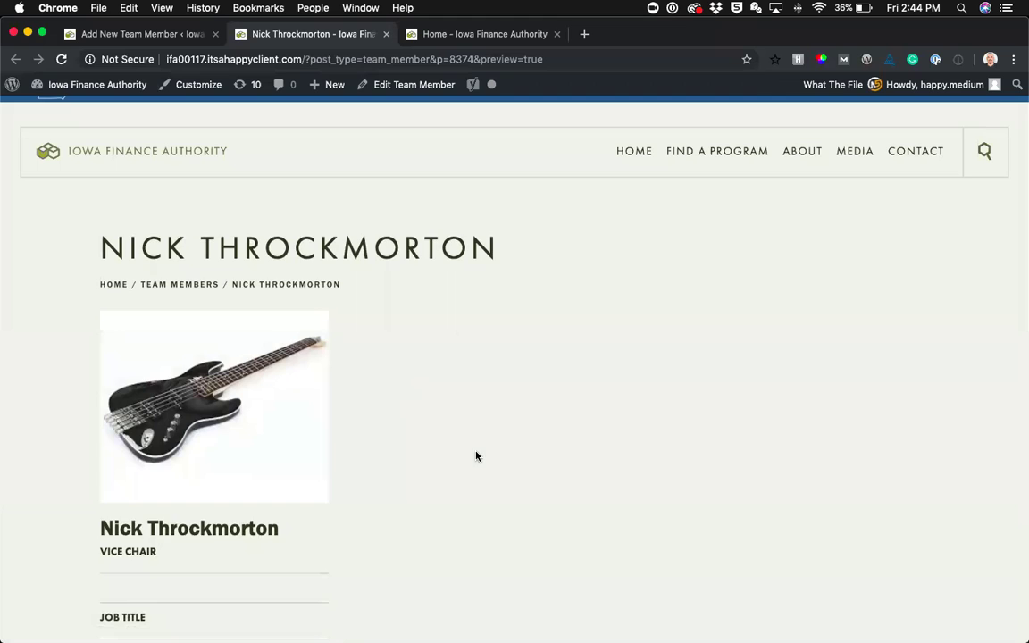
Review the draft preview showing the guitar headshot and Vice Chair, and move its tab first
scroll(478, 459, down, 2)
scroll(478, 460, down, 6)
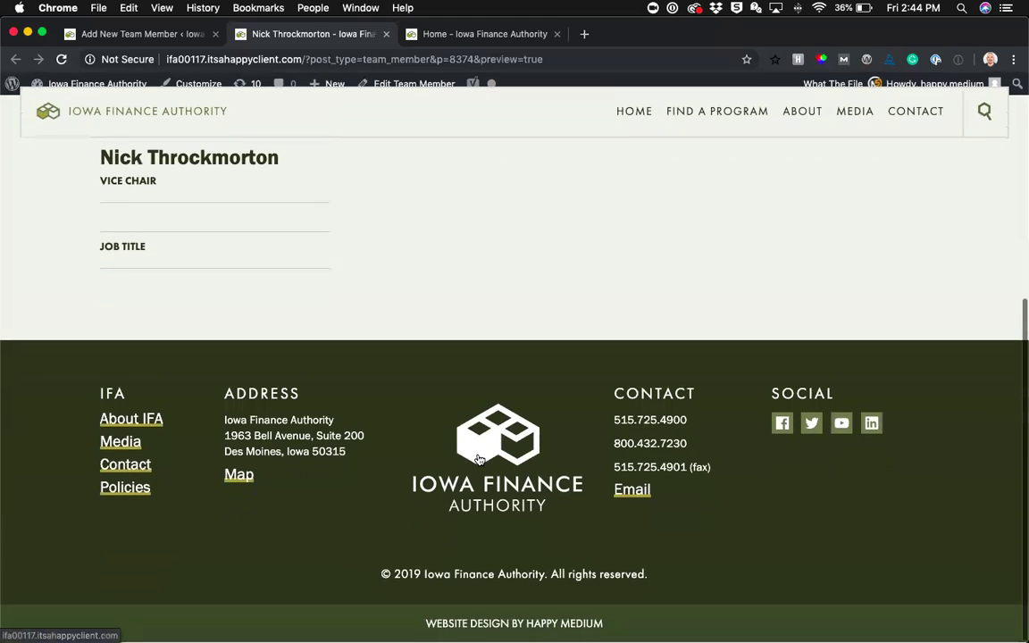
scroll(479, 459, up, 8)
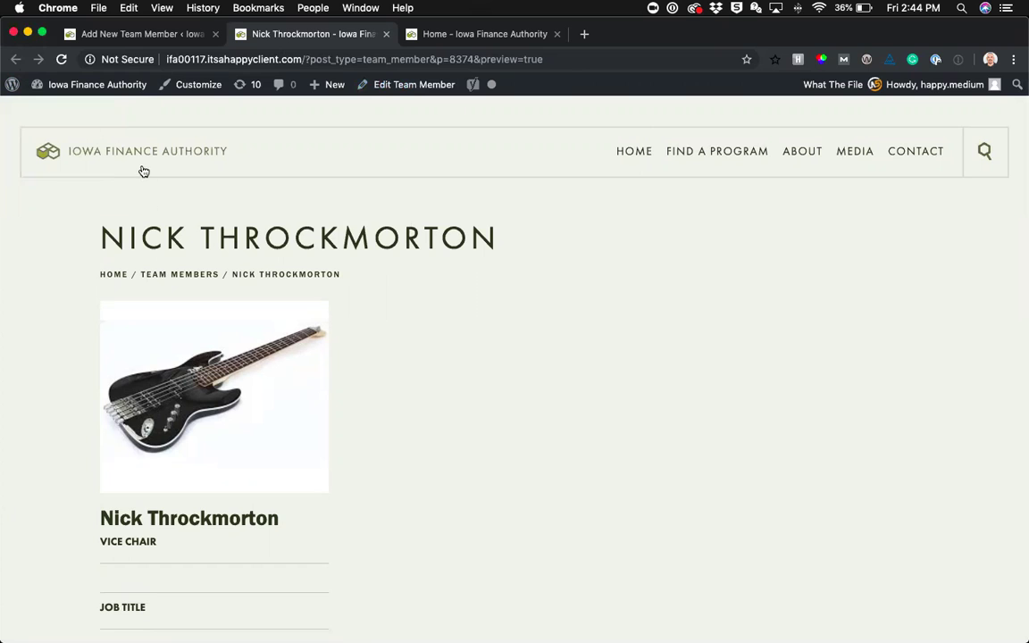
drag(258, 37, 72, 39)
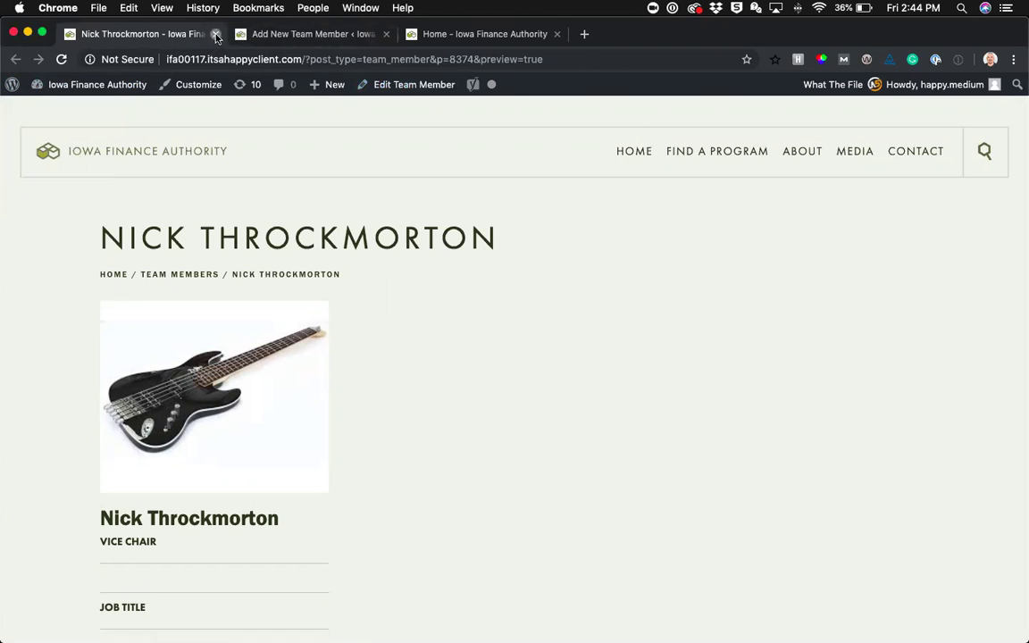
Close the preview and move the draft team member to the Trash, confirming Leave
click(216, 35)
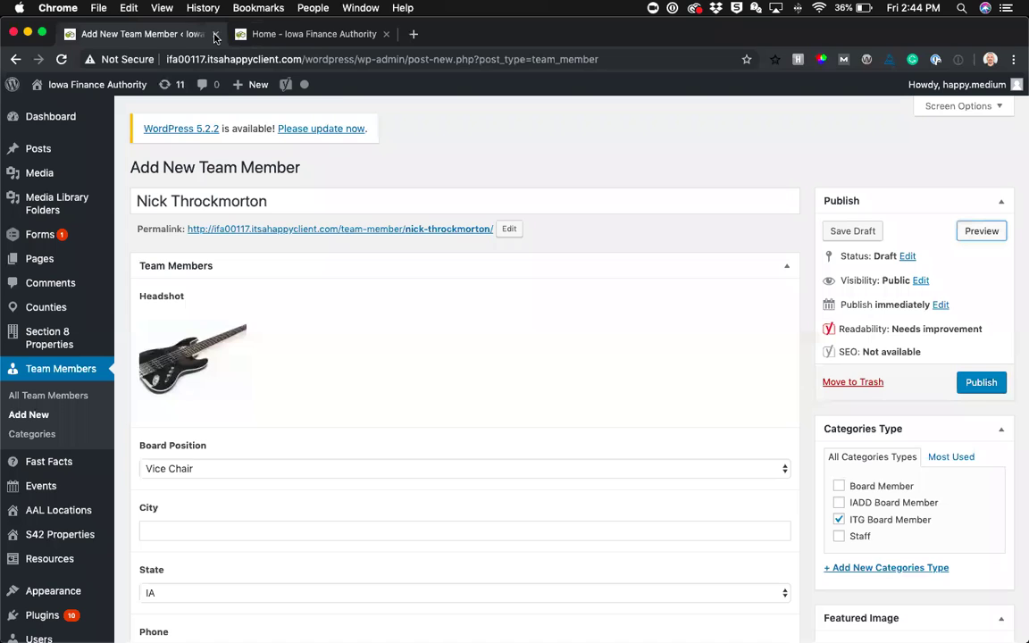
click(853, 383)
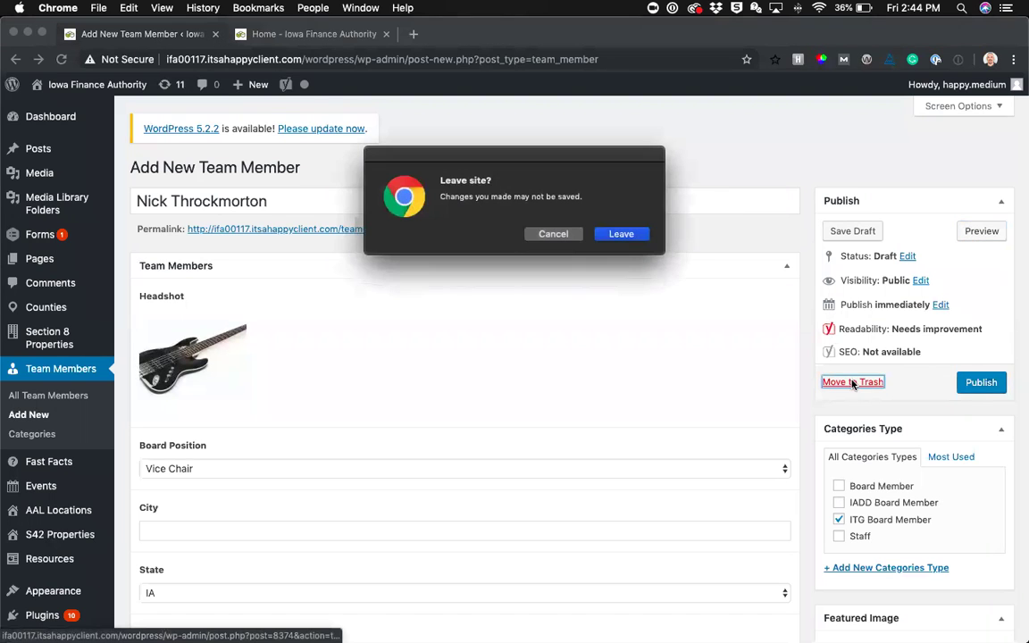
click(621, 235)
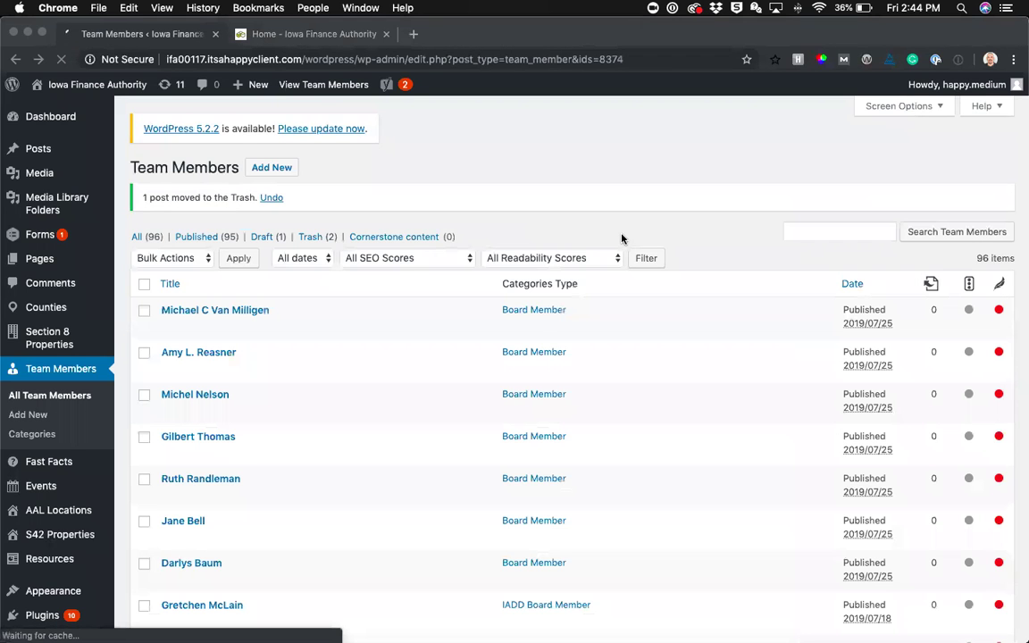
Open the Users list and scroll through its 427 accounts, then back to the top
scroll(375, 349, down, 5)
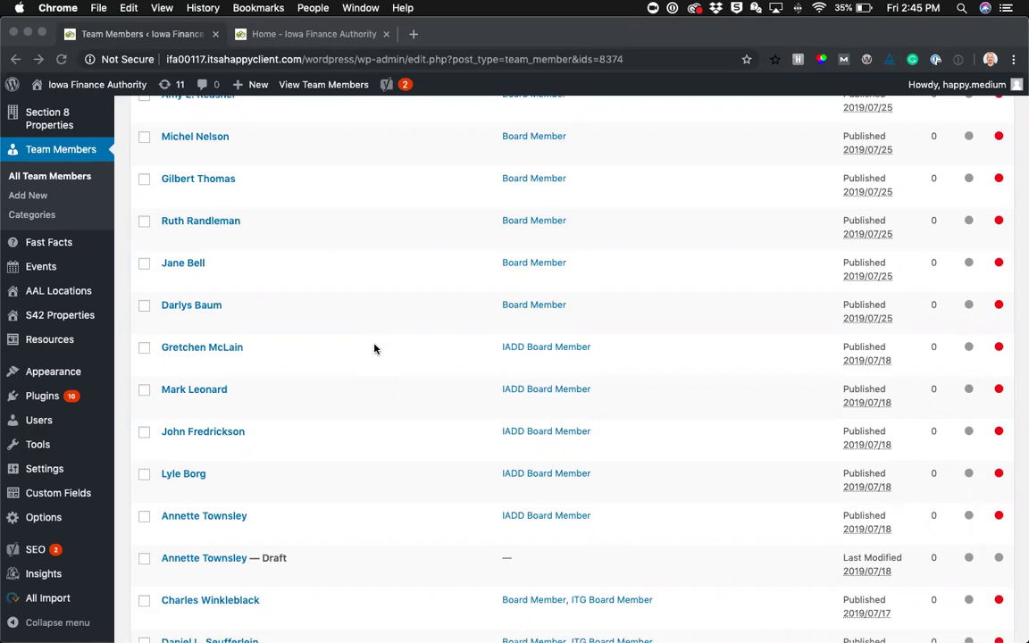
click(49, 422)
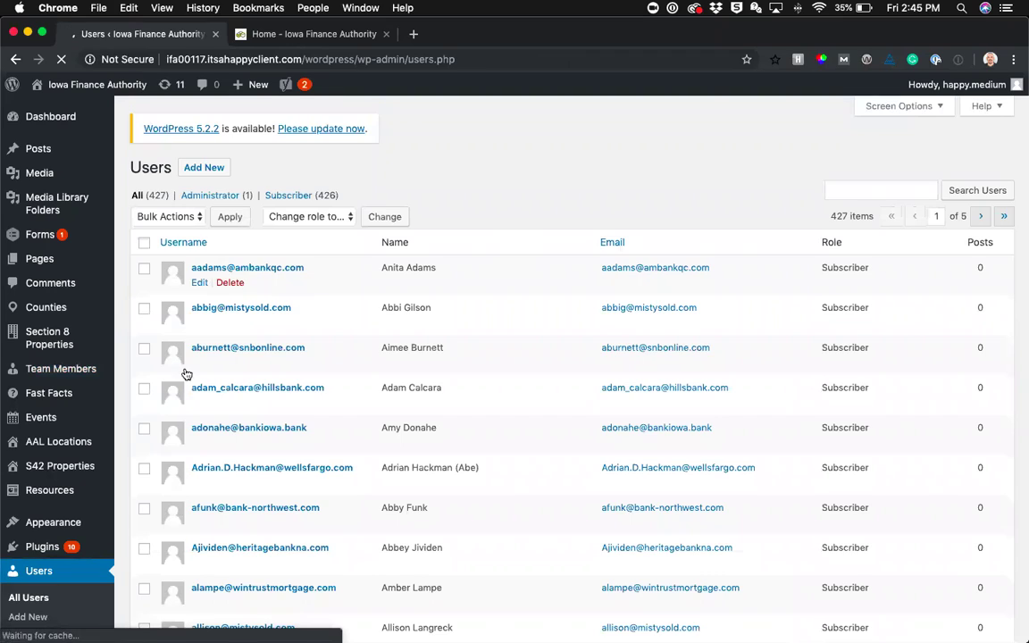
scroll(335, 340, down, 3)
scroll(335, 339, down, 20)
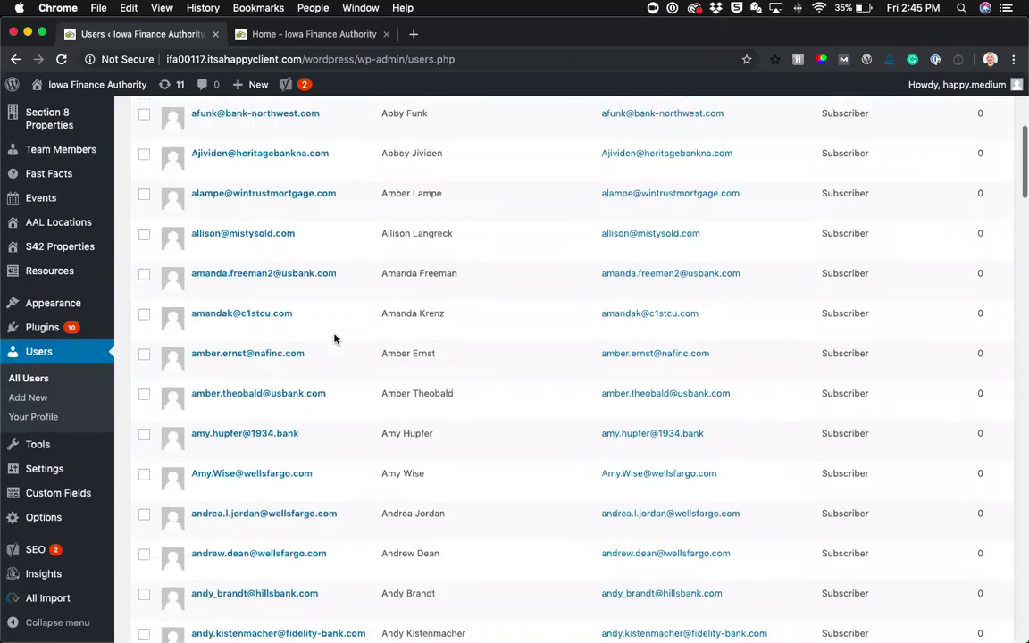
scroll(335, 338, down, 5)
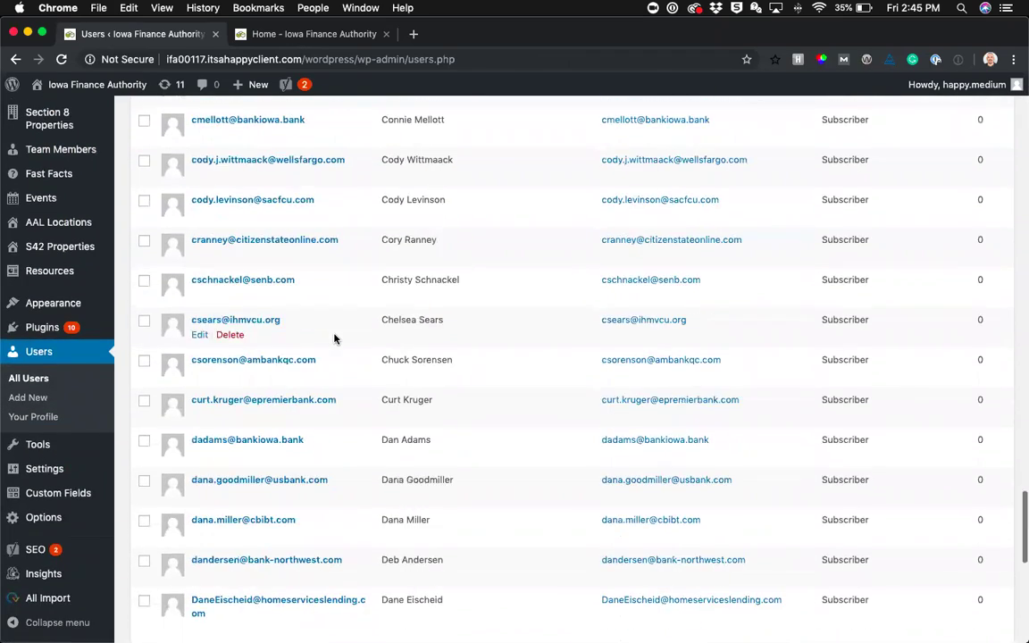
scroll(335, 338, up, 20)
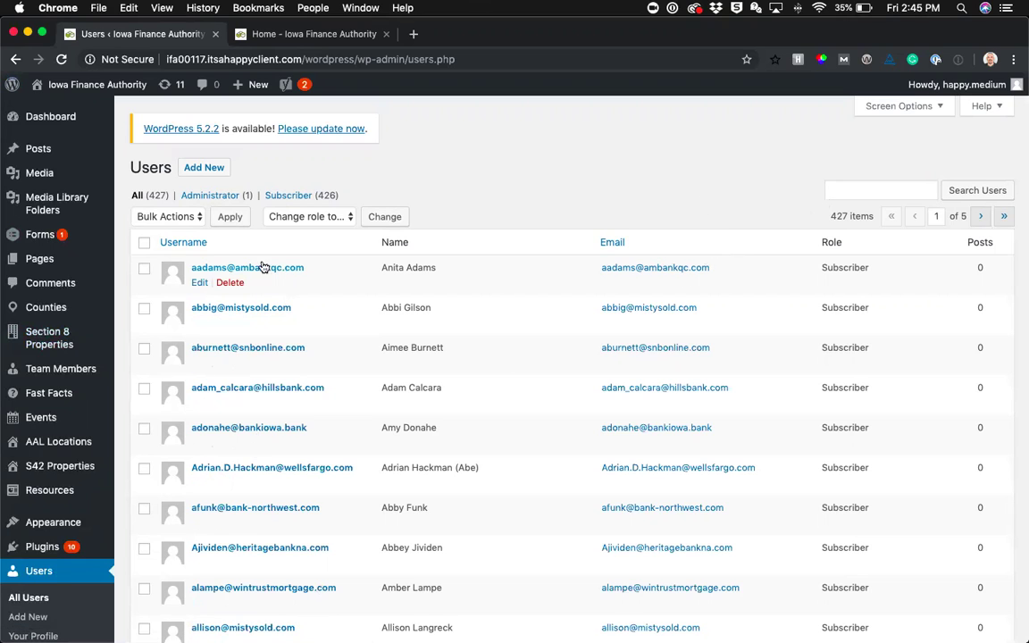
click(202, 172)
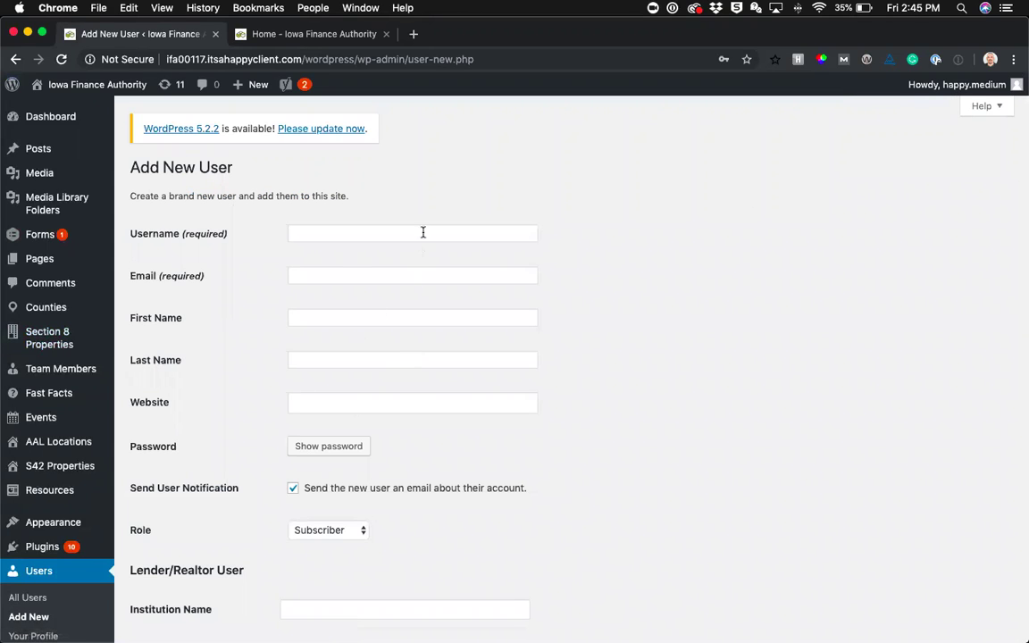
scroll(673, 504, down, 5)
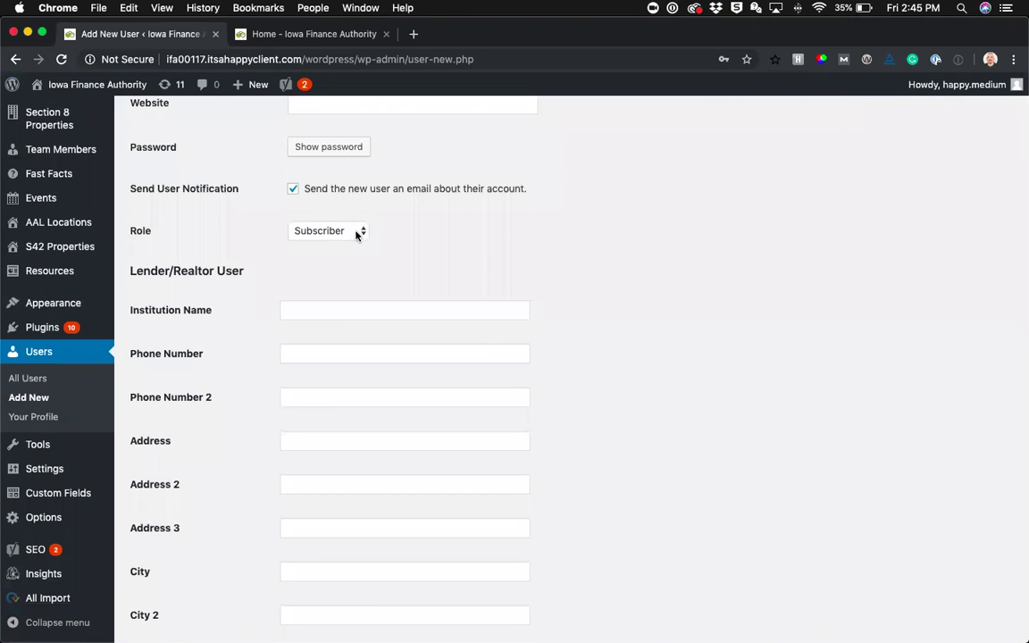
click(355, 231)
click(713, 283)
click(362, 232)
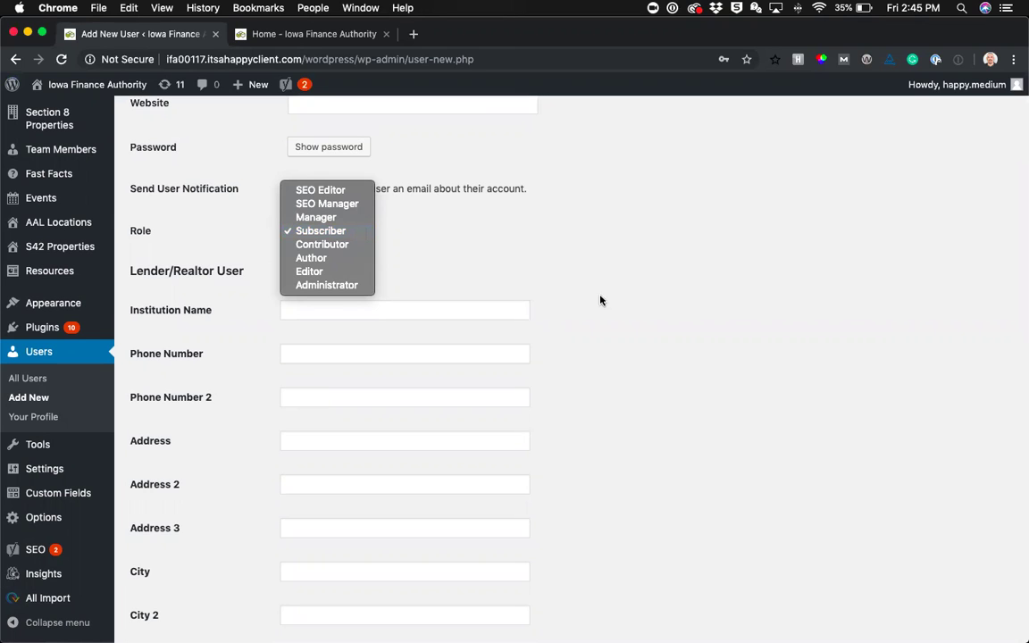
click(636, 358)
scroll(636, 358, down, 10)
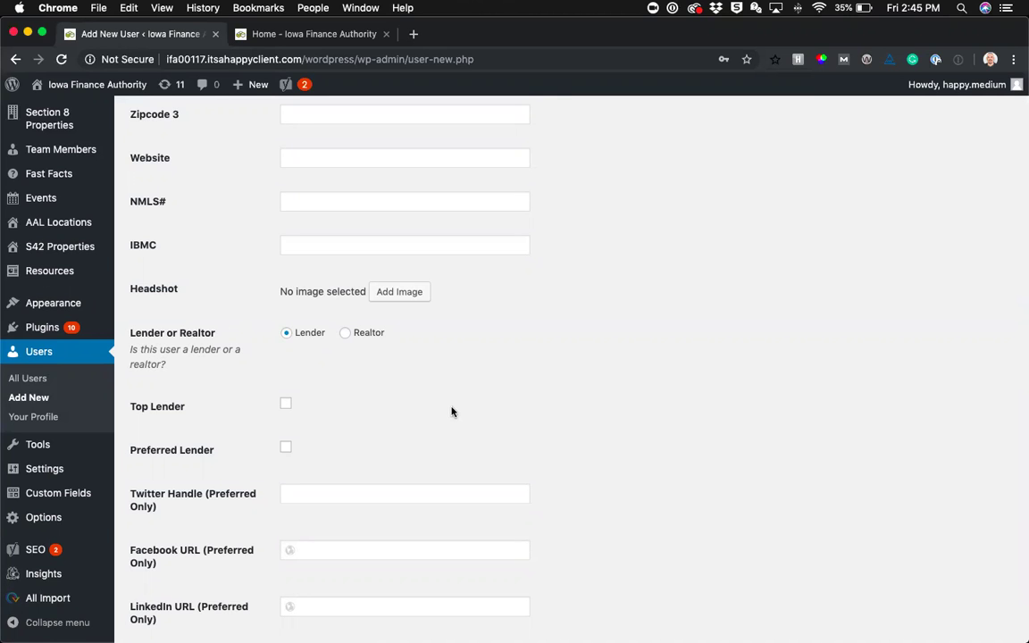
scroll(452, 413, up, 8)
scroll(452, 412, up, 10)
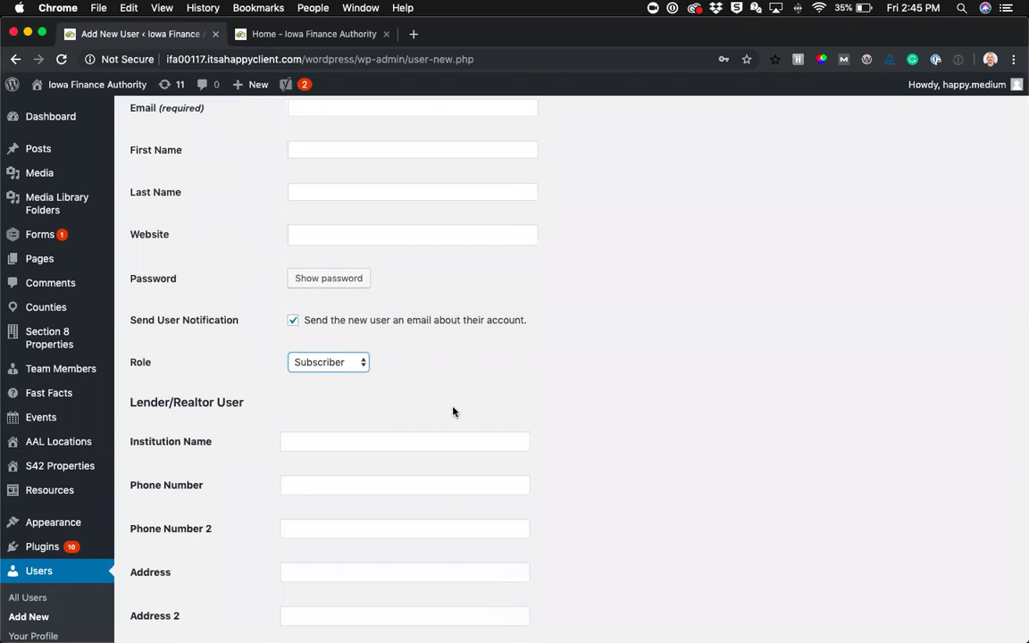
scroll(452, 411, up, 4)
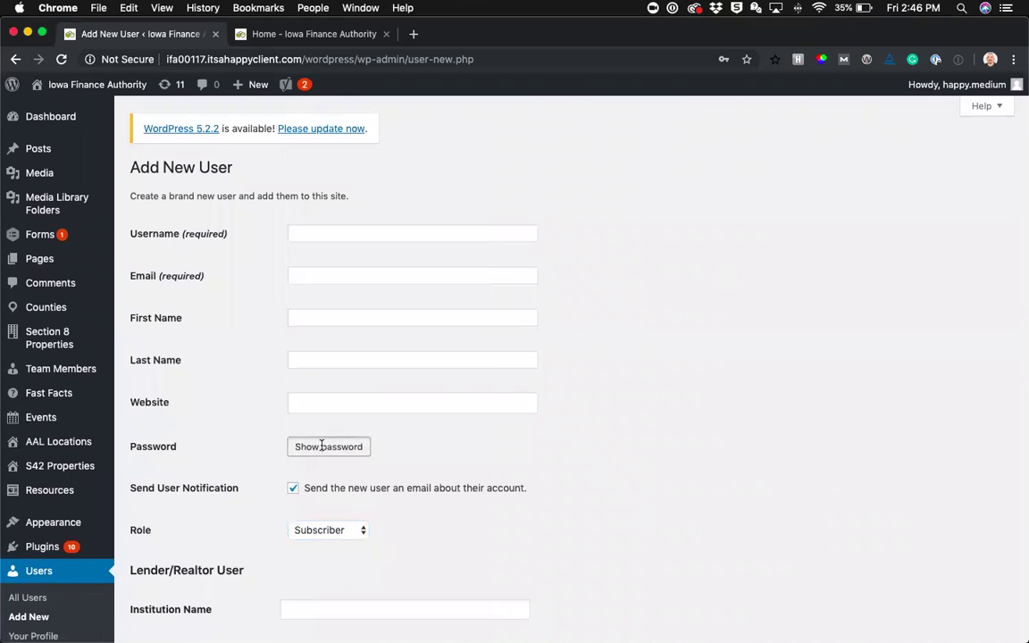
Cancel the generated password and submit the empty Add New User form to see required-field errors
click(324, 447)
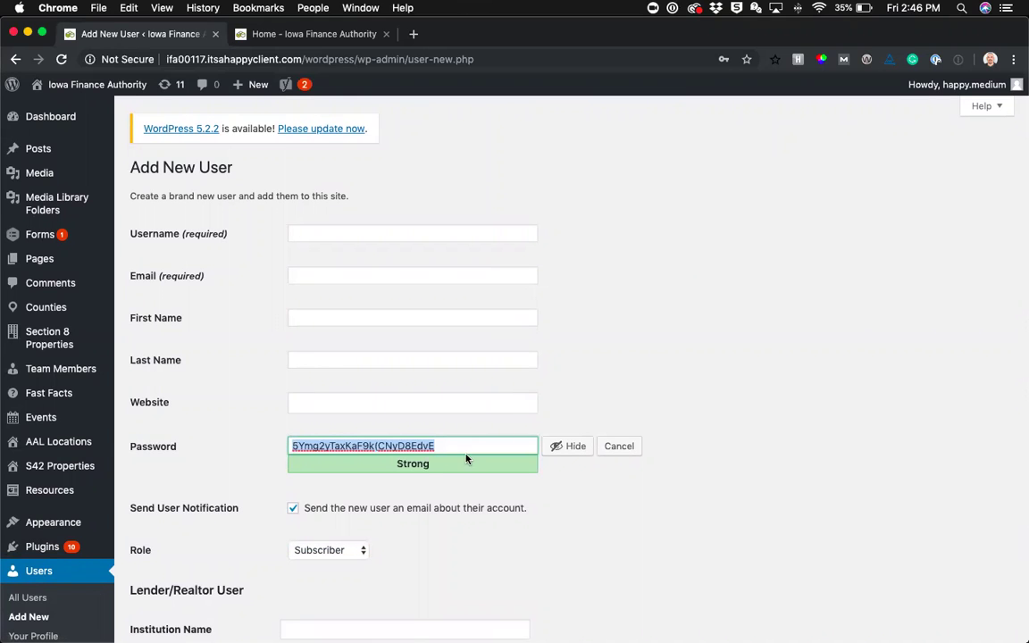
click(628, 453)
scroll(540, 515, down, 20)
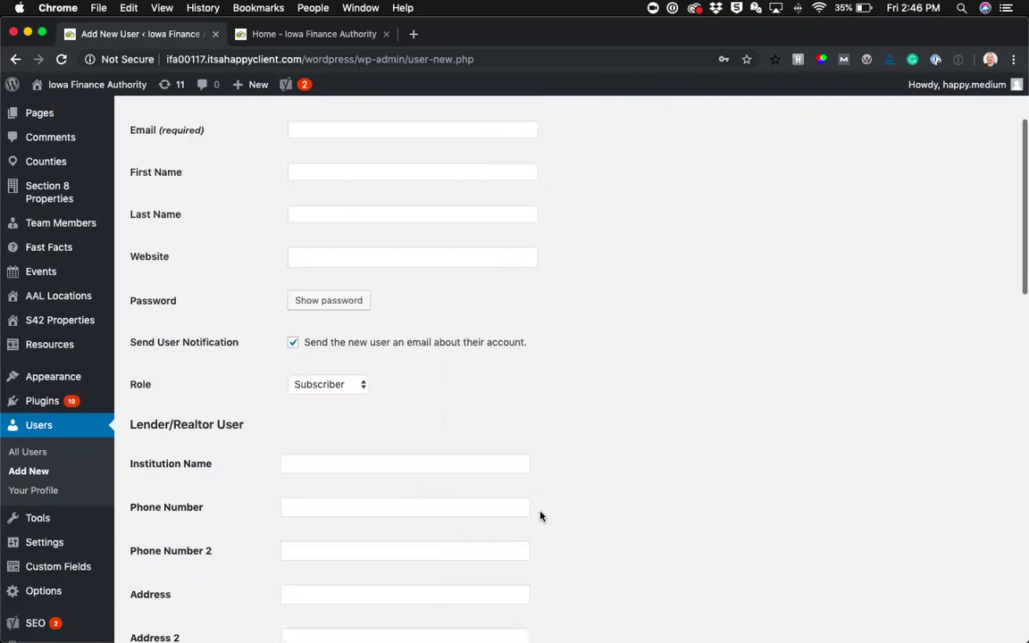
scroll(539, 516, down, 5)
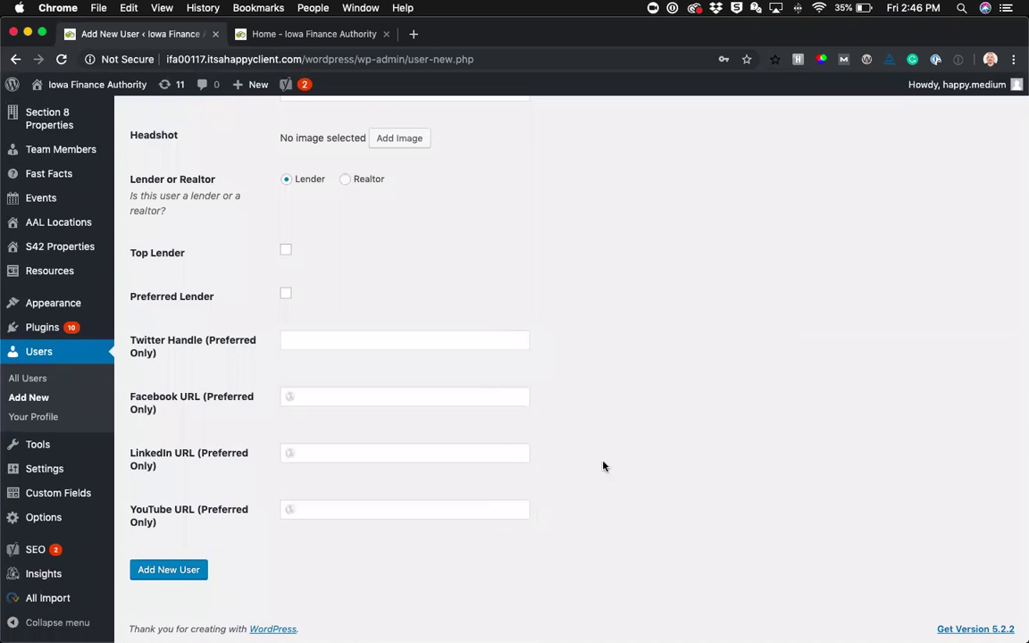
scroll(602, 294, up, 20)
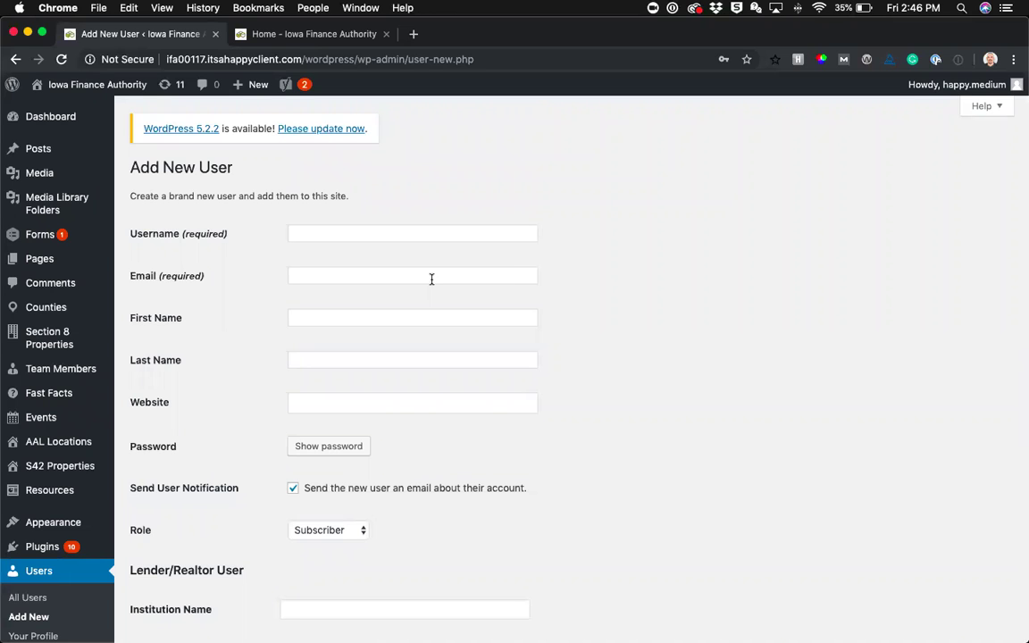
scroll(432, 280, down, 20)
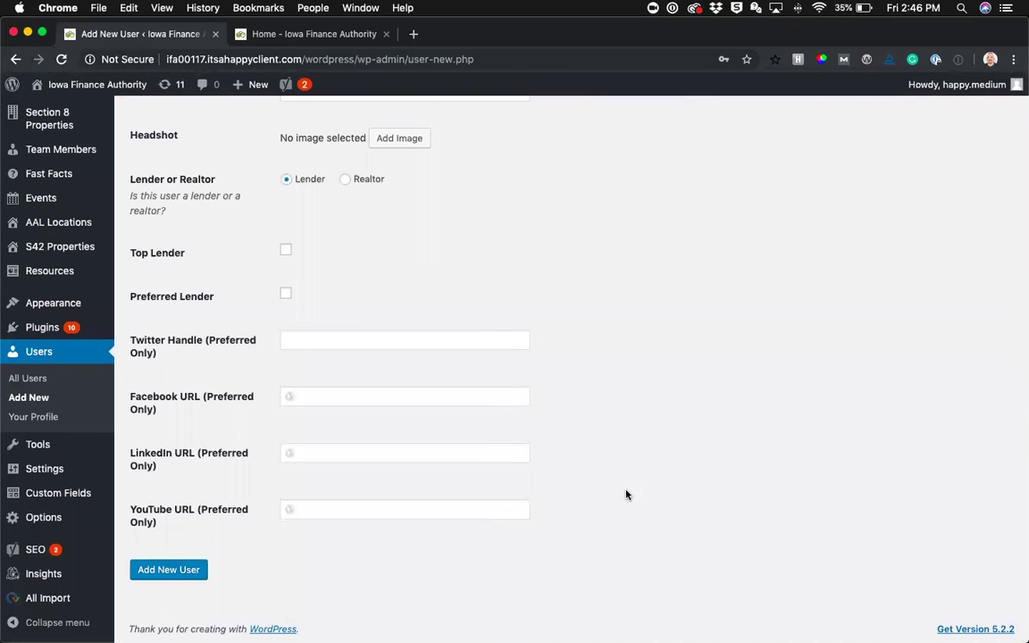
click(177, 576)
scroll(487, 273, up, 15)
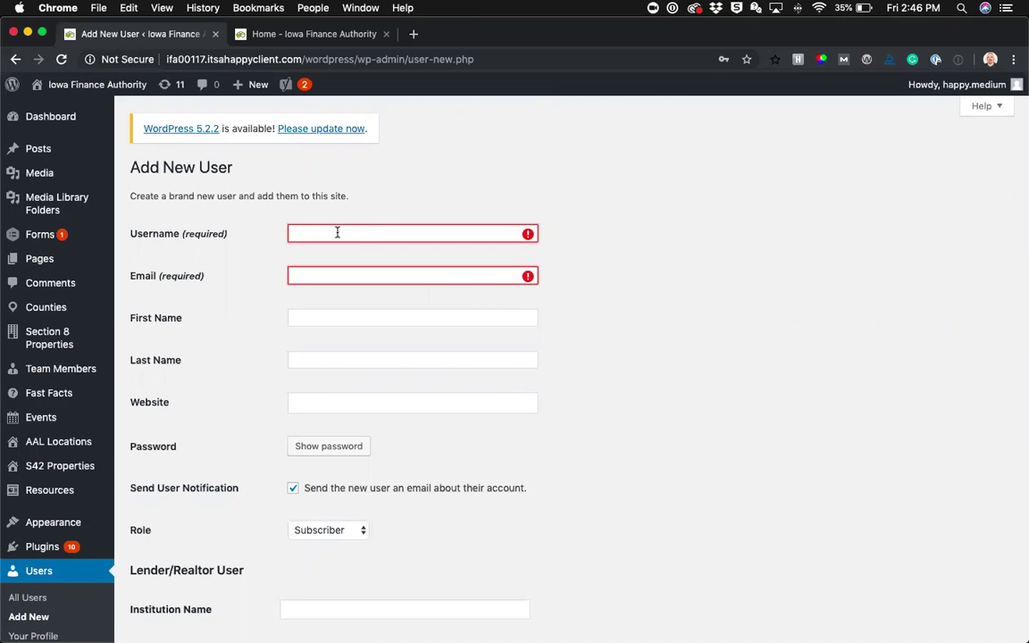
Fill both Username and Email with the user's e-mail address from the browser's autofill suggestion
click(339, 233)
key(Down)
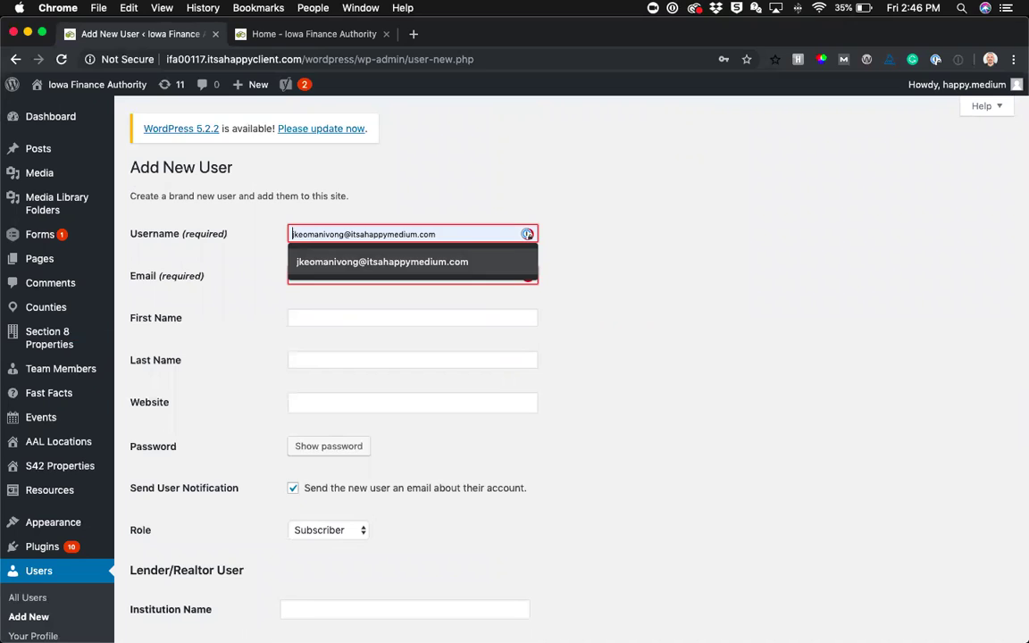
key(Return)
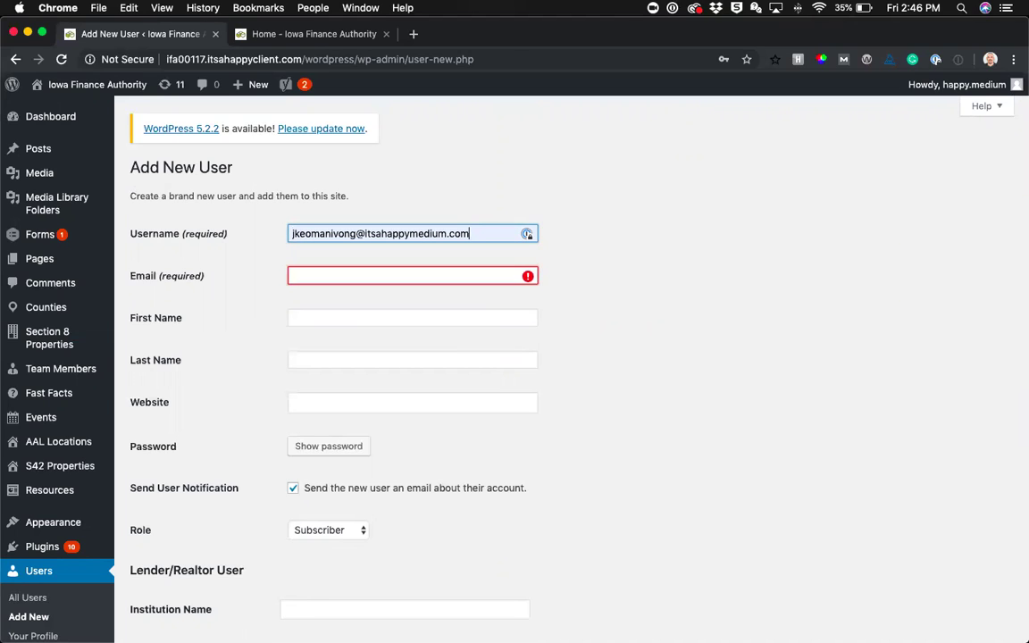
key(Tab)
text(j)
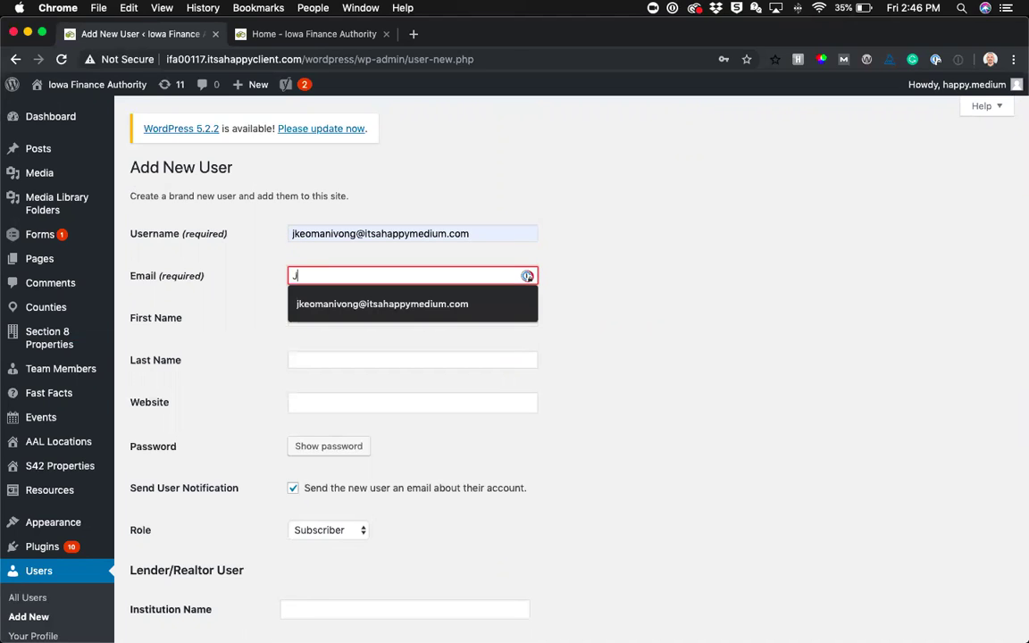
key(Down)
key(Return)
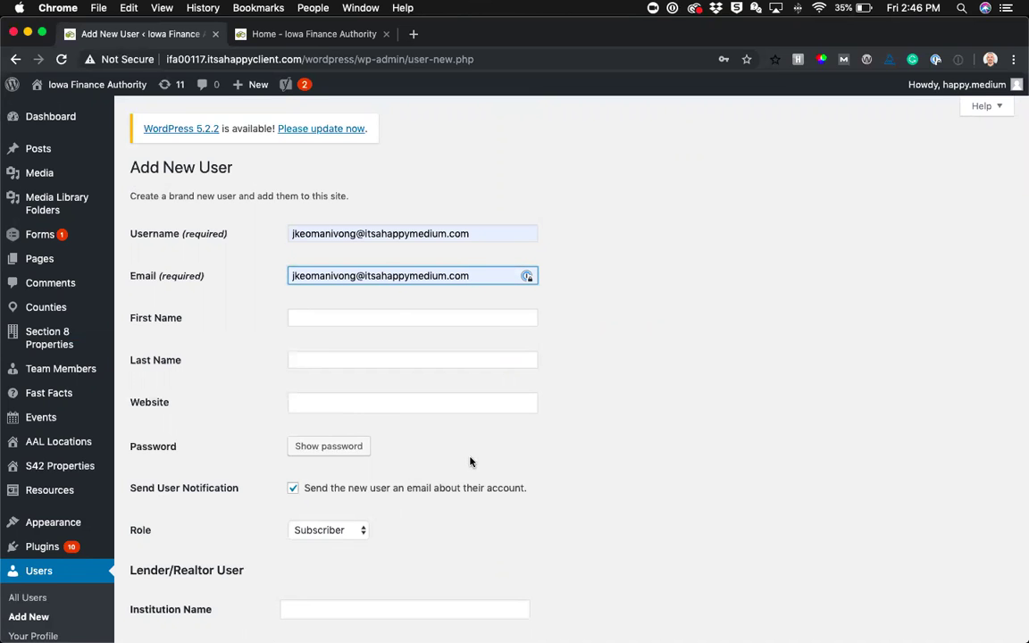
scroll(471, 462, down, 10)
scroll(689, 406, up, 10)
Enter a custom password for the new user and submit the Add New User form
click(329, 455)
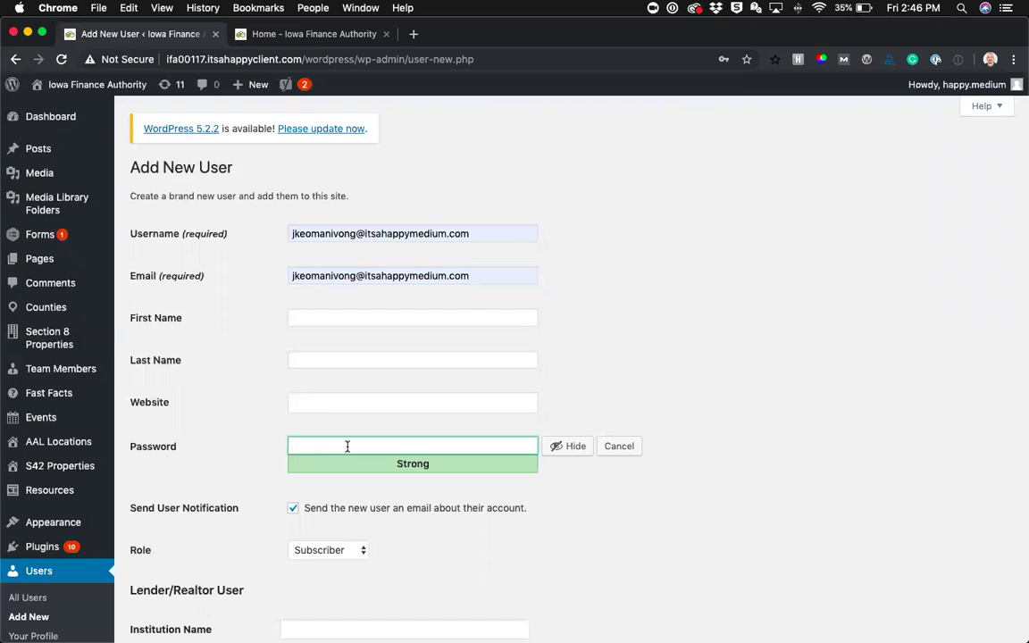
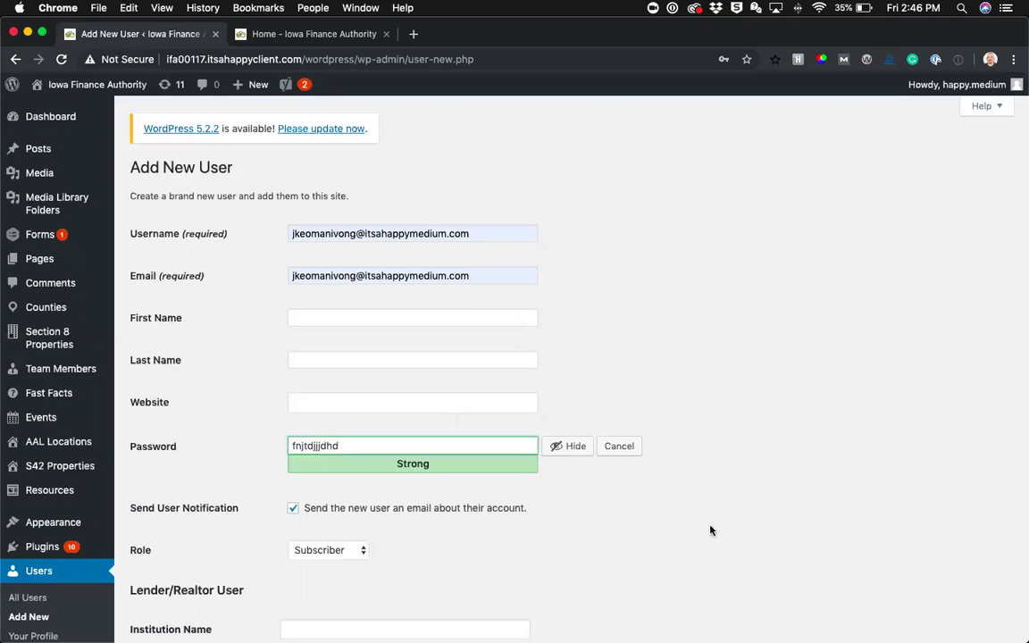
scroll(643, 545, down, 20)
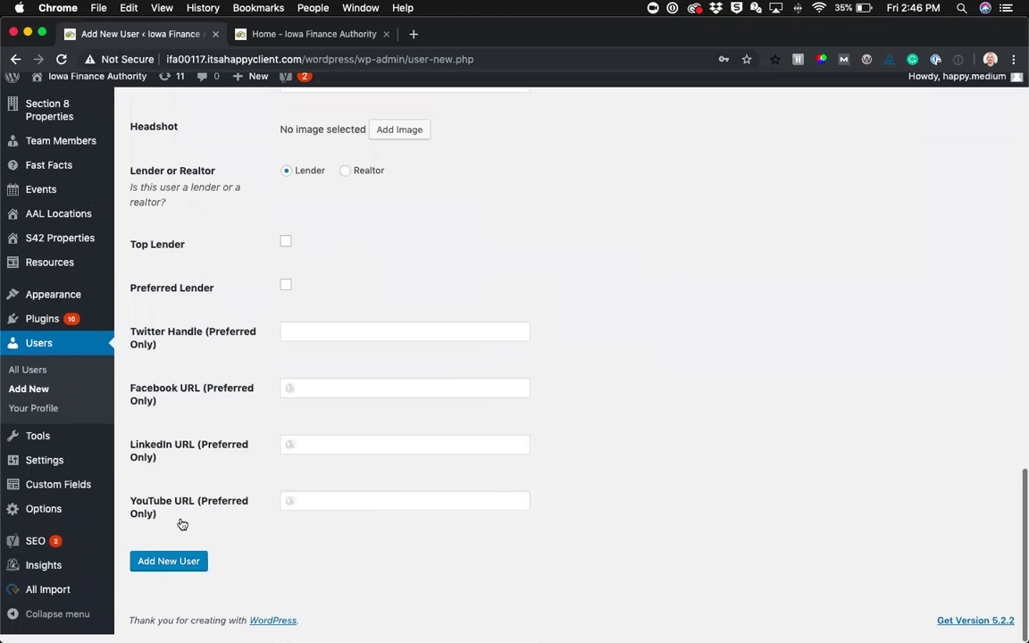
click(169, 570)
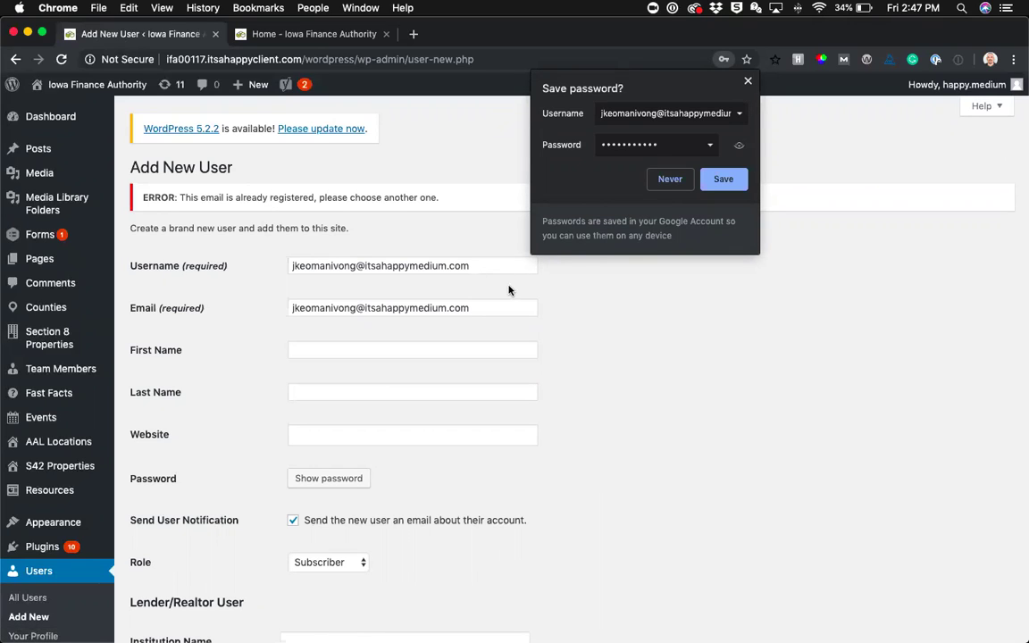
Choose Never on Chrome's save-password prompt, then return to the previous Add New User page
click(670, 178)
scroll(536, 384, down, 10)
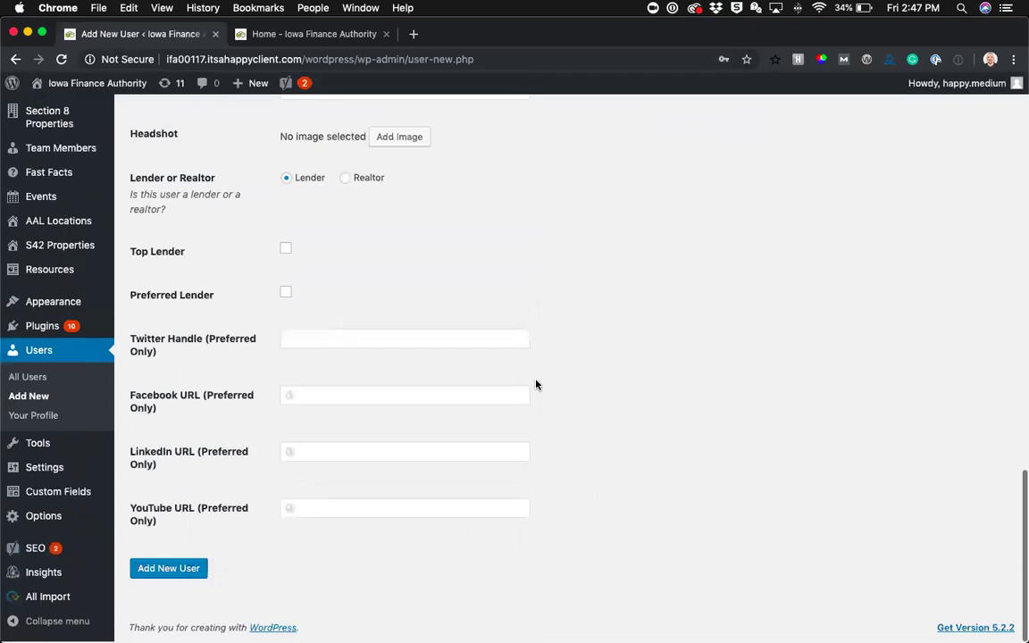
scroll(576, 379, up, 10)
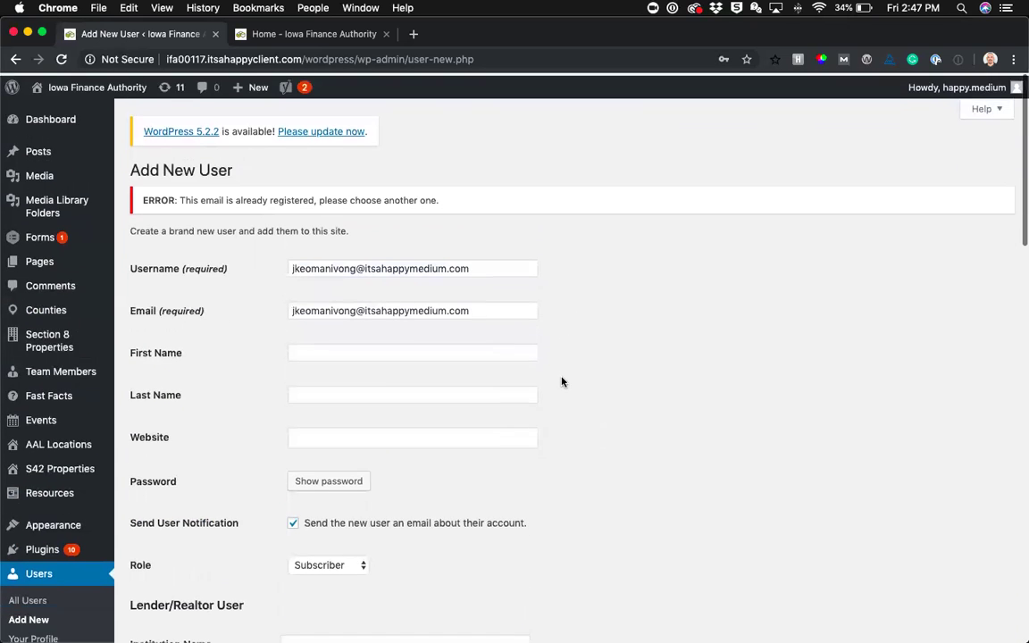
click(15, 59)
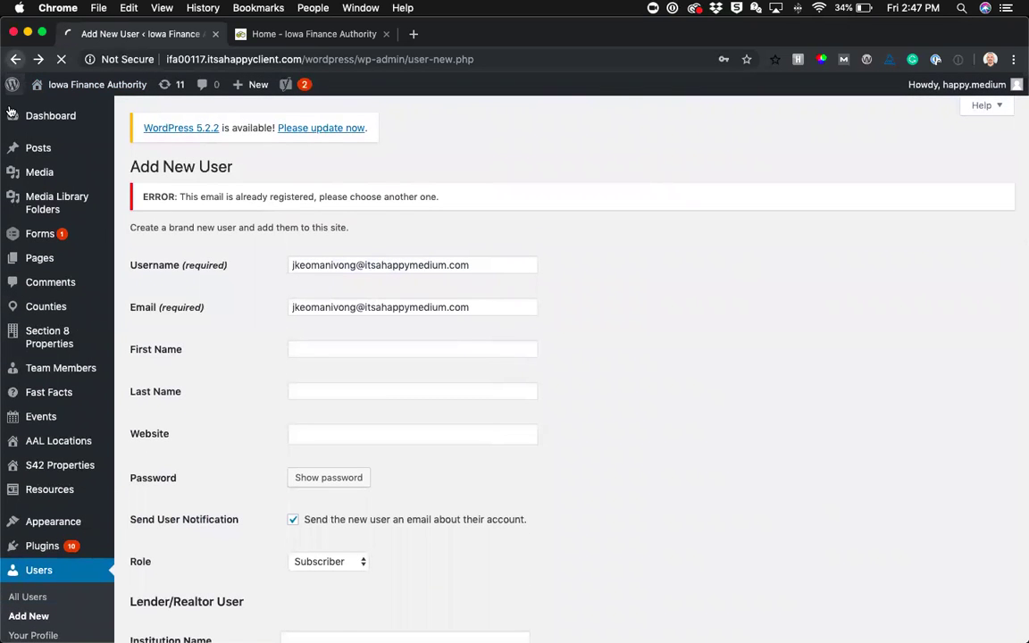